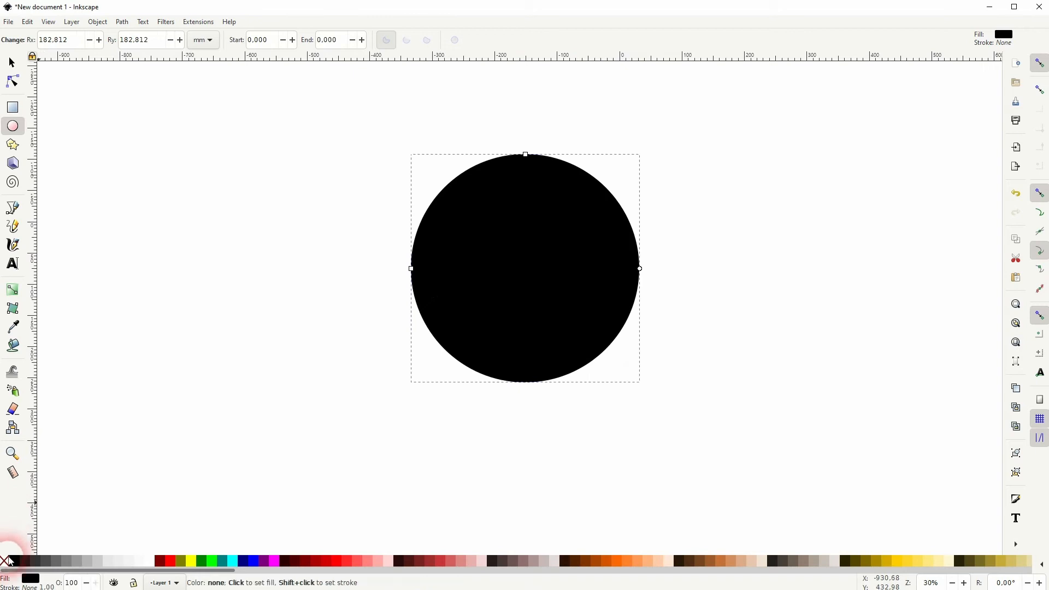
# - Change the circle to a black outline with no fill and move it about 292 mm horizontally to the right
pyautogui.keyDown('shift'); pyautogui.click(16, 563); pyautogui.keyUp('shift')
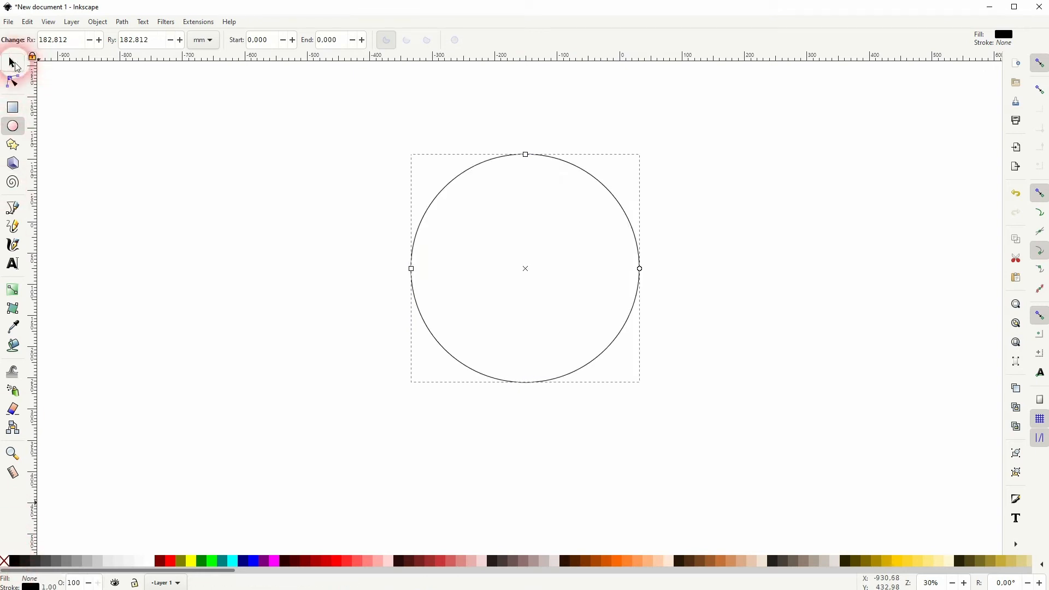
pyautogui.click(12, 62)
pyautogui.moveTo(630, 224); pyautogui.dragTo(817, 235)
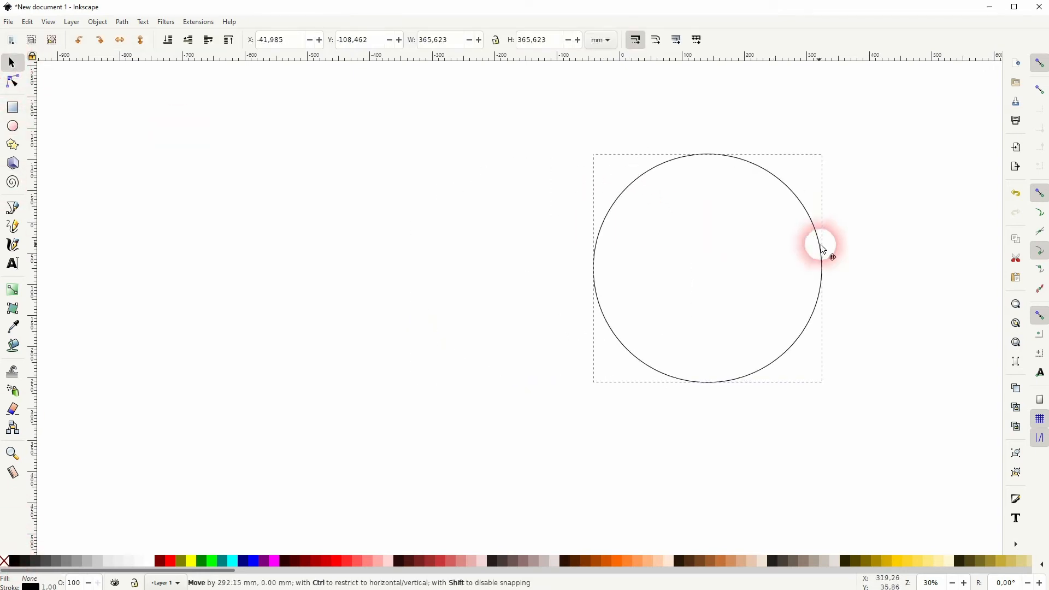
# - Draw a square to the left of the circle and rotate it 45° so it stands on a corner
pyautogui.click(14, 107)
pyautogui.moveTo(225, 223); pyautogui.dragTo(381, 379)
pyautogui.click(11, 63)
pyautogui.click(300, 285)
pyautogui.moveTo(380, 220); pyautogui.dragTo(315, 201)
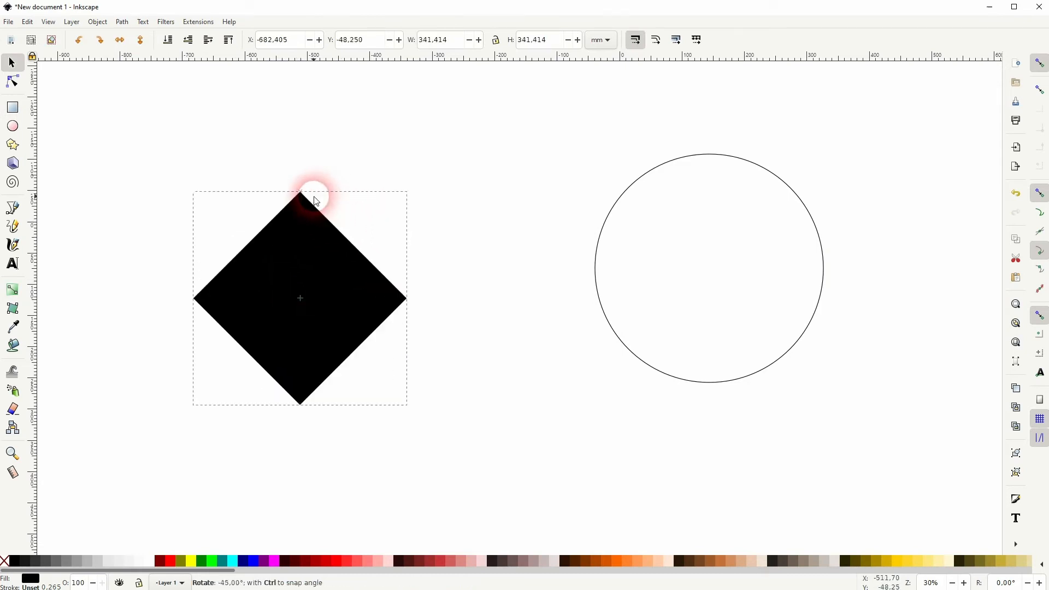
# - Narrow the rotated square into a diamond about 192 mm wide and give it a black outline with no fill
pyautogui.click(393, 316)
pyautogui.click(358, 312)
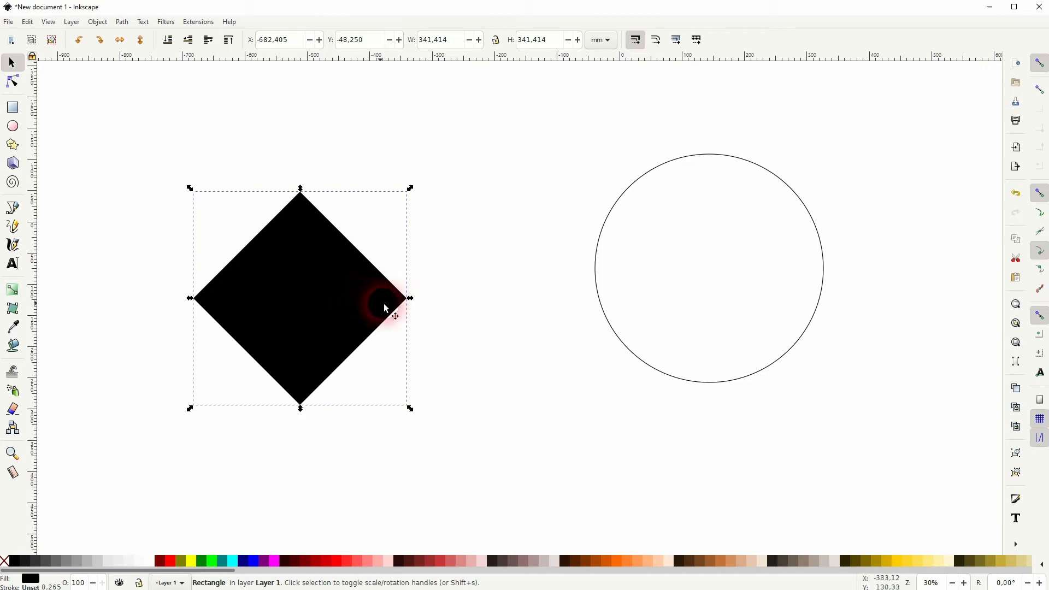
pyautogui.moveTo(411, 300); pyautogui.dragTo(317, 310)
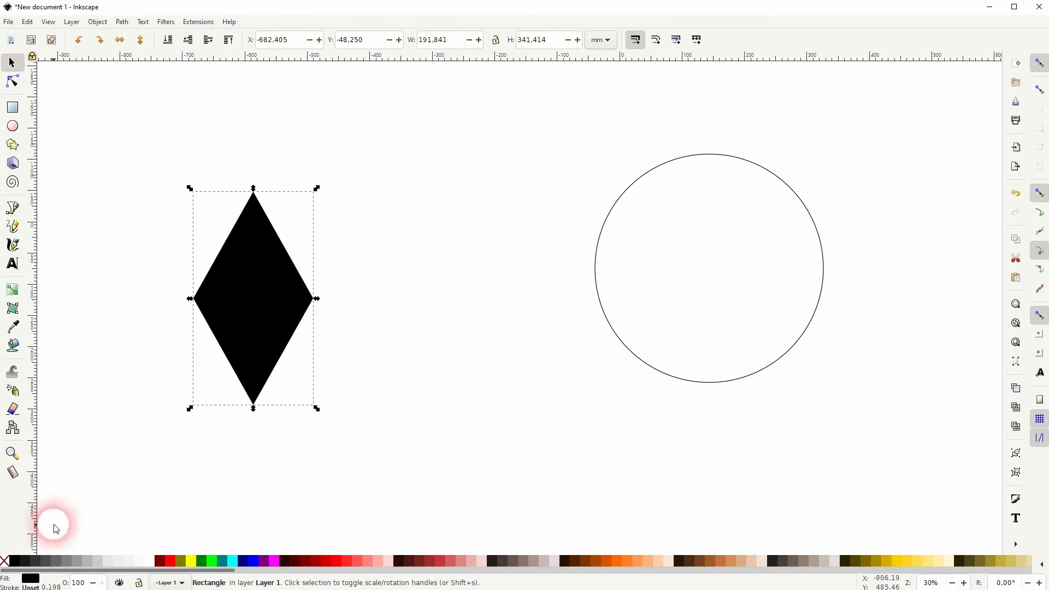
pyautogui.click(5, 561)
pyautogui.keyDown('shift'); pyautogui.click(15, 561); pyautogui.keyUp('shift')
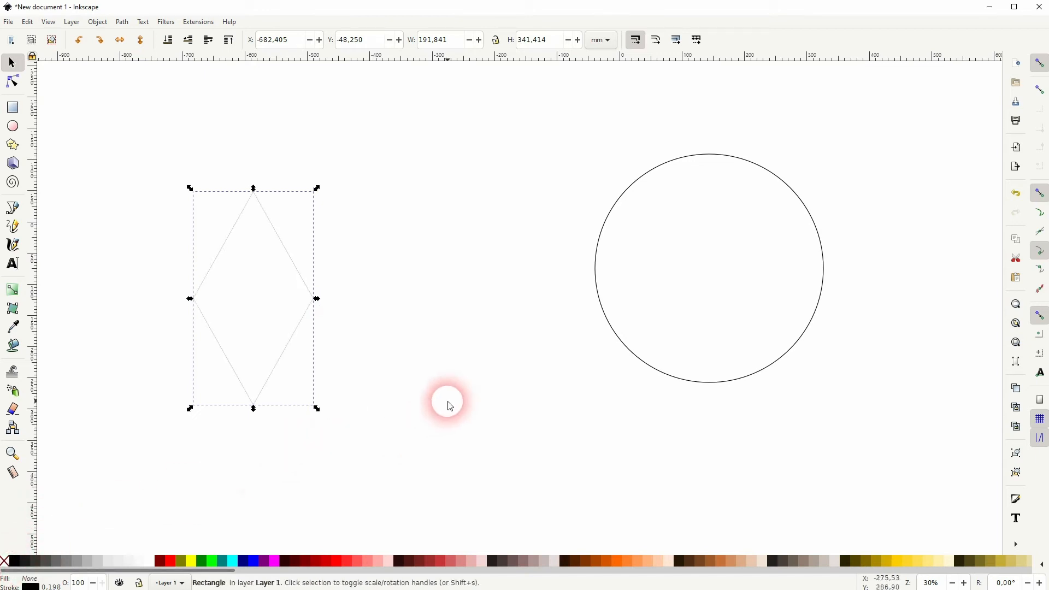
# - Move the diamond closer to the circle and scale it down proportionally to about 145 × 257 mm
pyautogui.moveTo(303, 278); pyautogui.dragTo(393, 253)
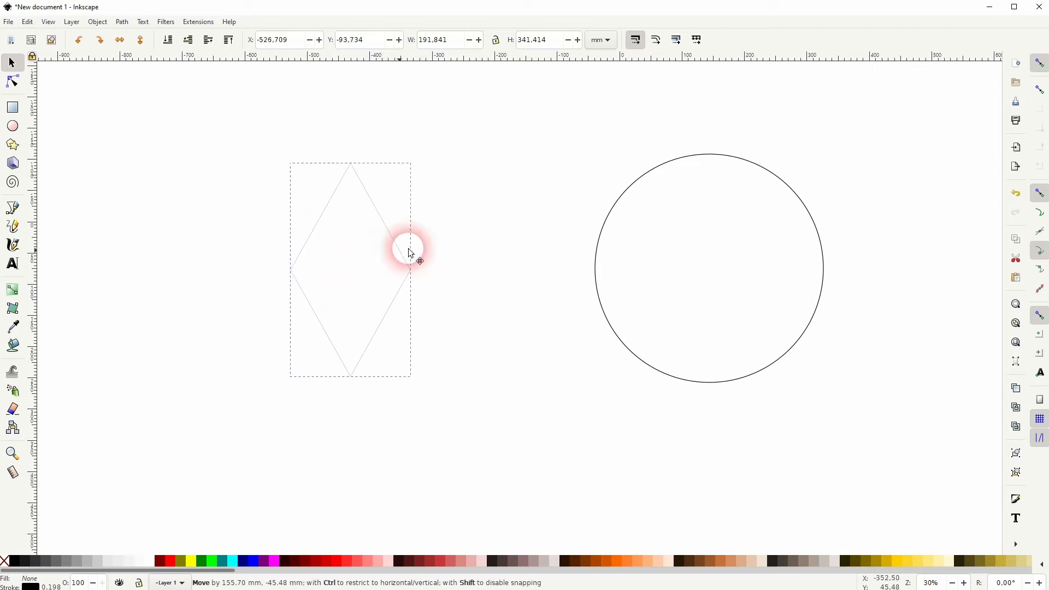
pyautogui.moveTo(457, 241); pyautogui.dragTo(458, 241)
pyautogui.moveTo(411, 156); pyautogui.dragTo(414, 185)
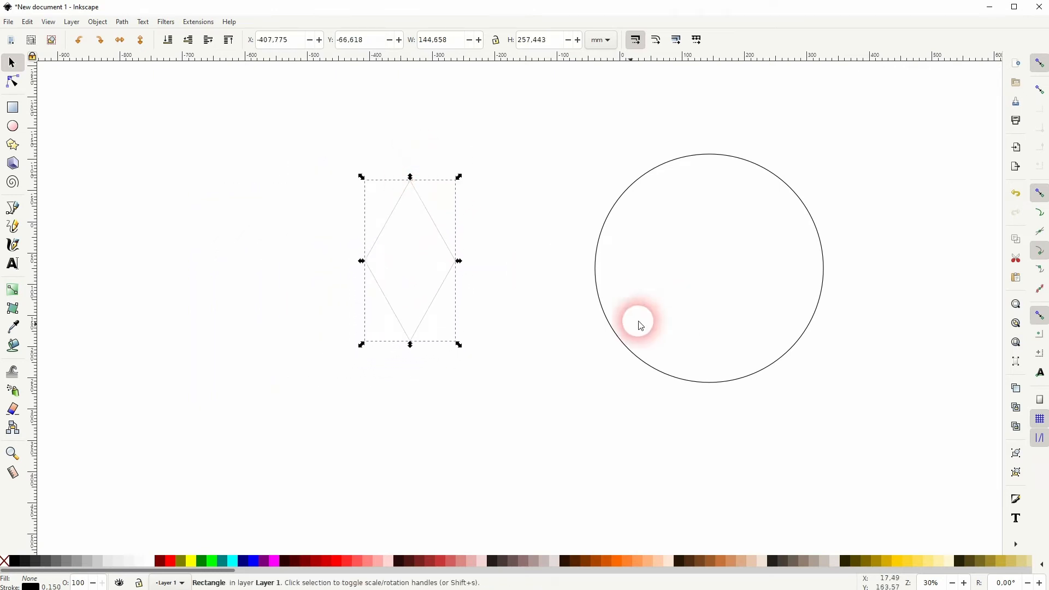
# - Select both shapes and align them to a common center, both horizontally and vertically
pyautogui.press('space')
pyautogui.moveTo(589, 336); pyautogui.dragTo(453, 370)
pyautogui.hotkey('ctrl', 'a')
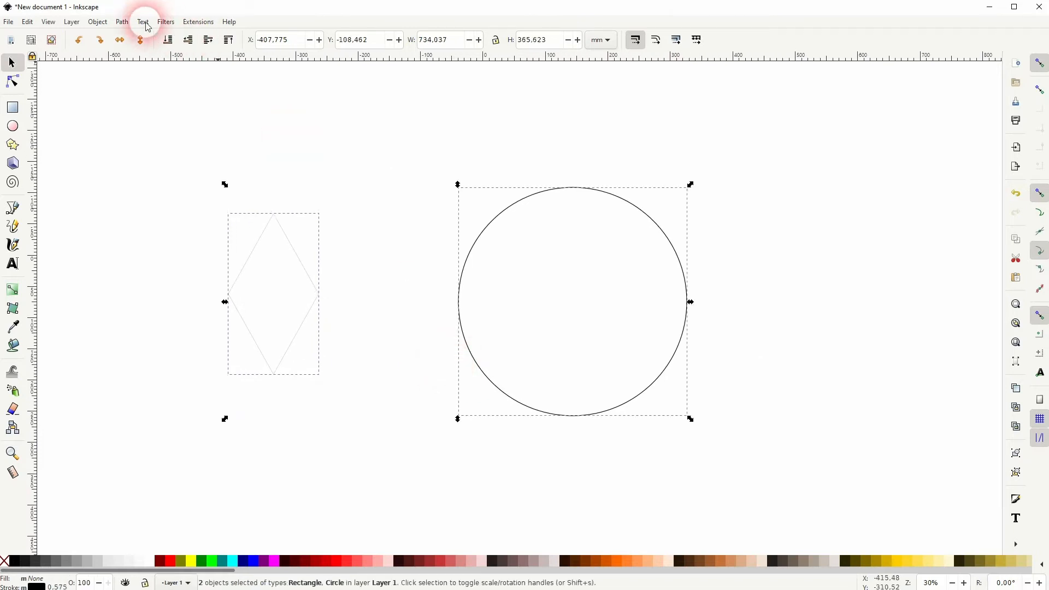
pyautogui.click(97, 22)
pyautogui.click(152, 367)
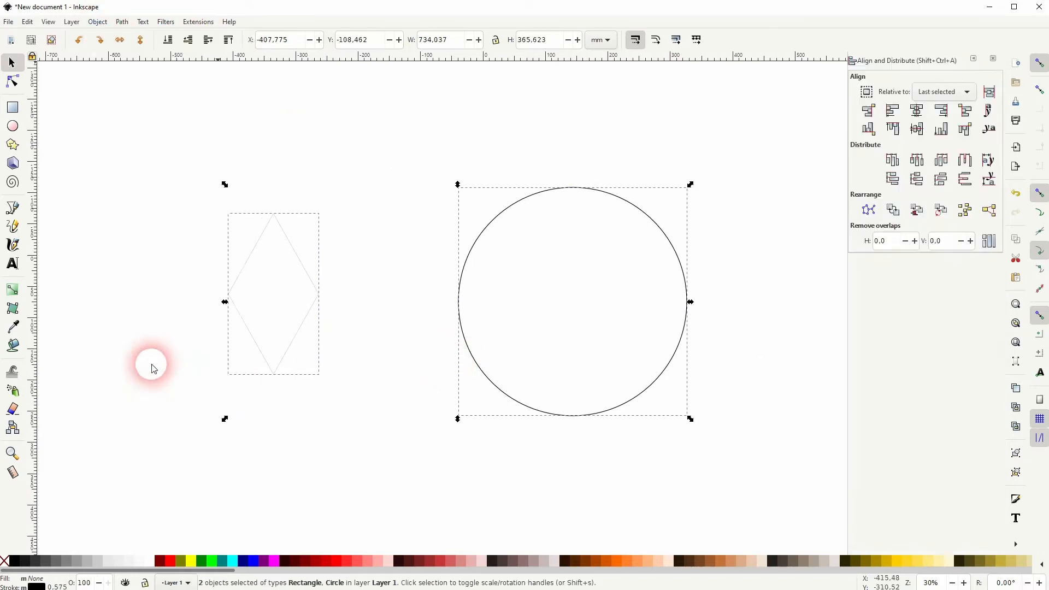
pyautogui.click(917, 128)
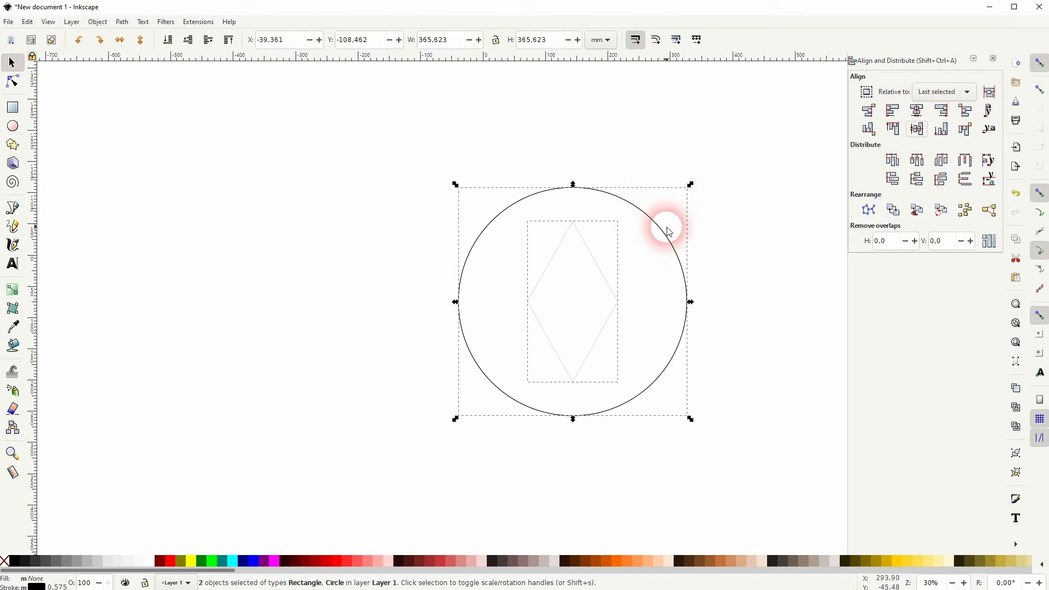
# - Set the stroke width of the circle and the diamond to 10 mm
pyautogui.click(993, 58)
pyautogui.click(98, 22)
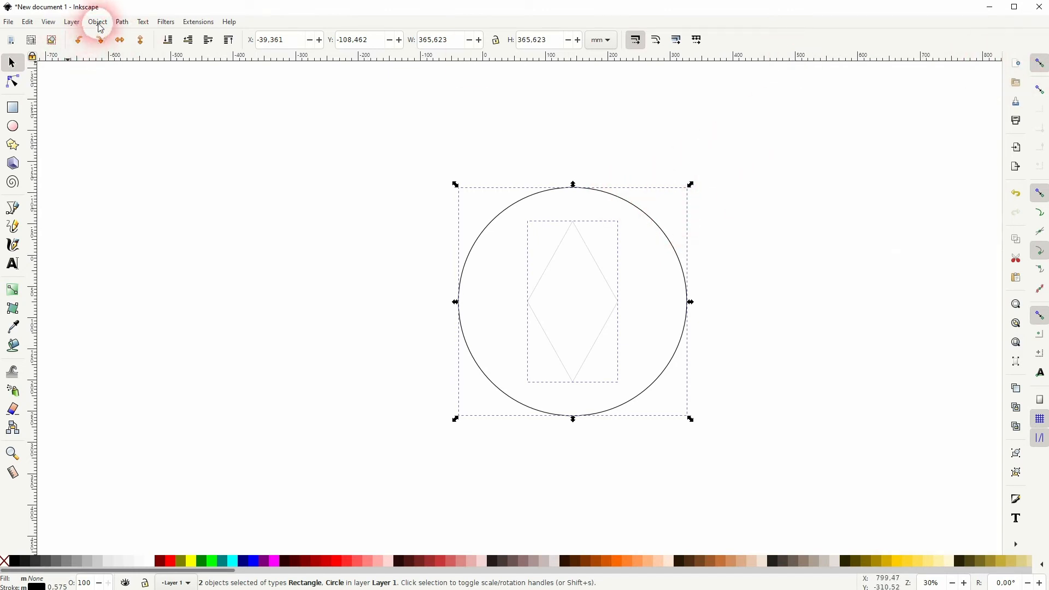
pyautogui.click(112, 49)
pyautogui.click(889, 105)
pyautogui.click(892, 81)
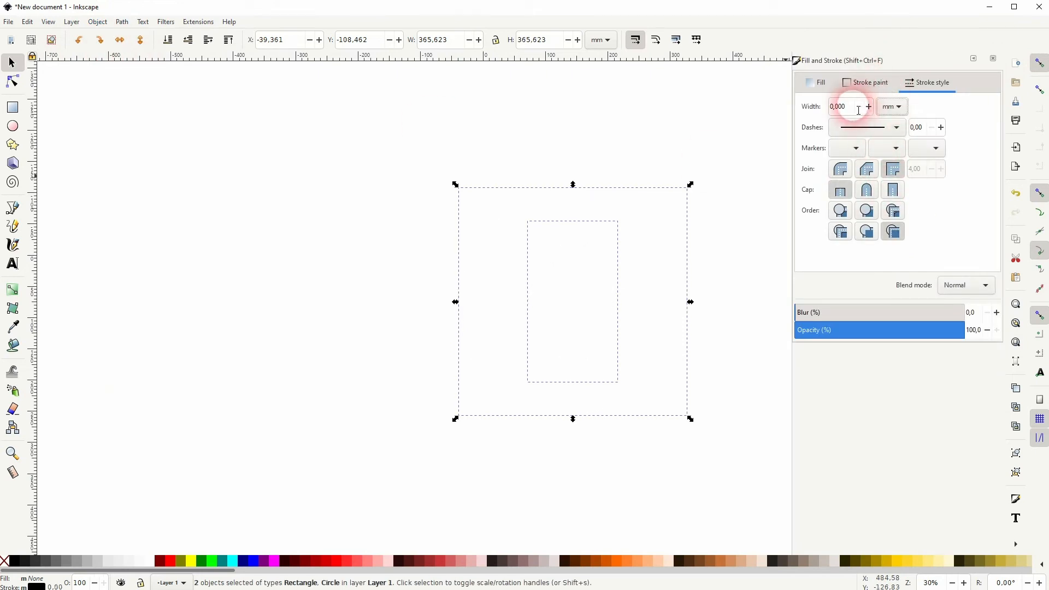
pyautogui.moveTo(855, 106); pyautogui.dragTo(819, 116)
pyautogui.write('10')
pyautogui.press('Return')
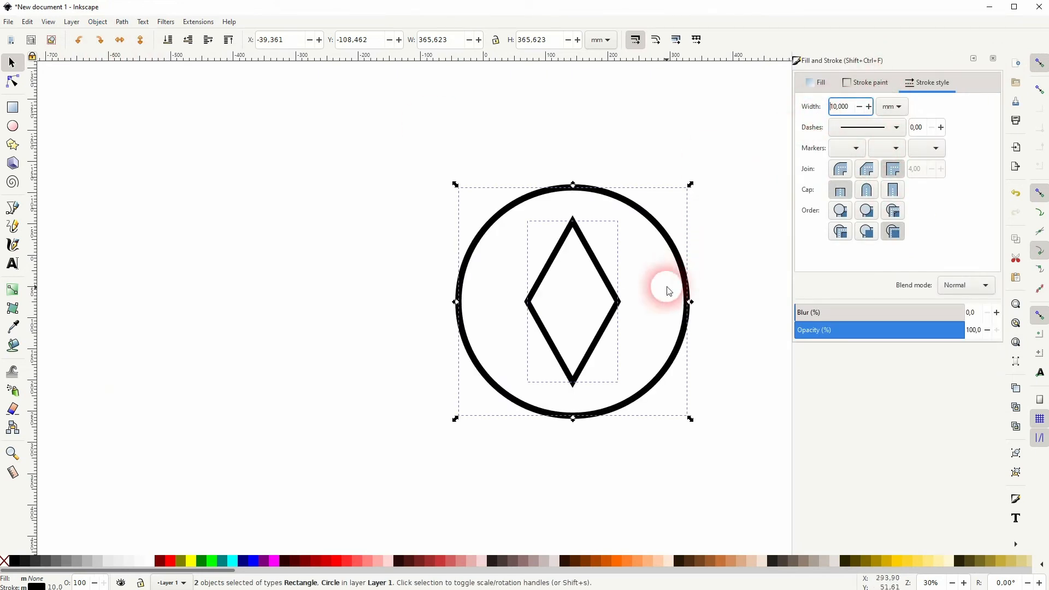
# - Increase the stroke width of both shapes to 15 mm
pyautogui.moveTo(849, 107); pyautogui.dragTo(826, 112)
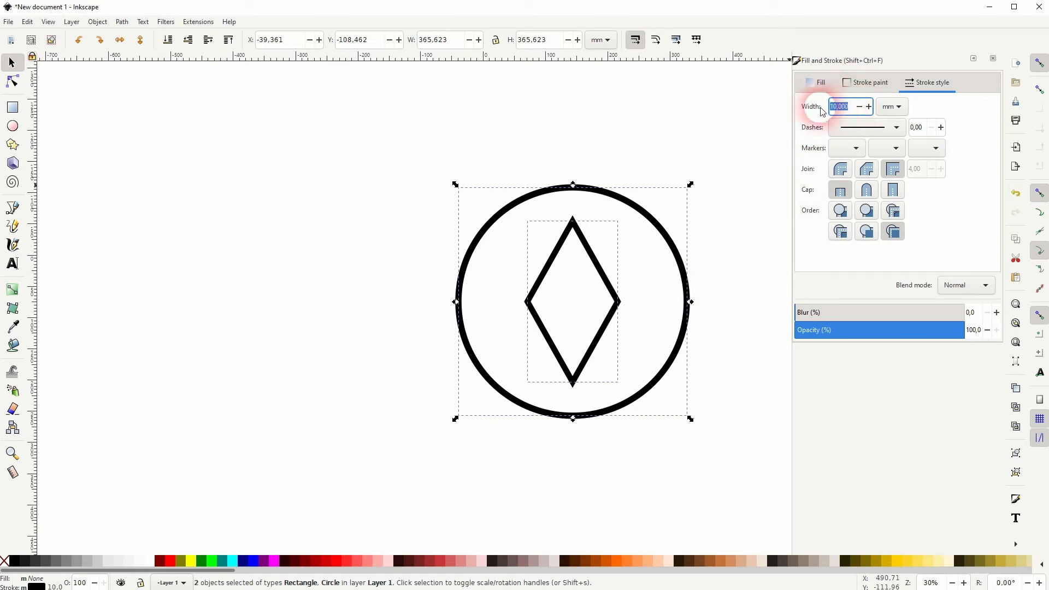
pyautogui.write('15')
pyautogui.press('Return')
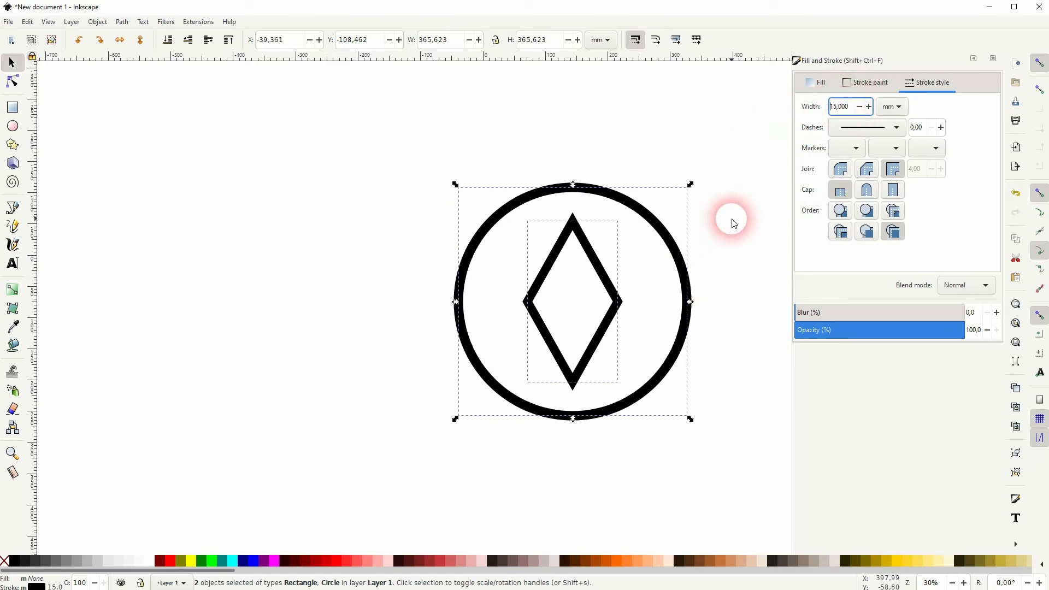
# - Move the circle and diamond together to the left, close the stroke settings and clear the selection
pyautogui.moveTo(690, 302); pyautogui.dragTo(521, 302)
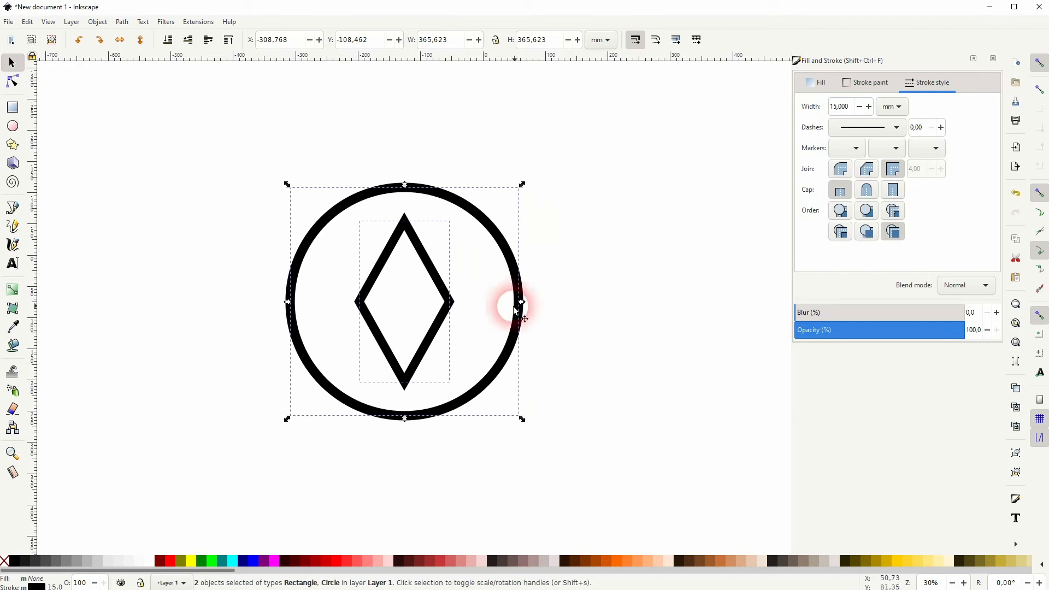
pyautogui.click(993, 58)
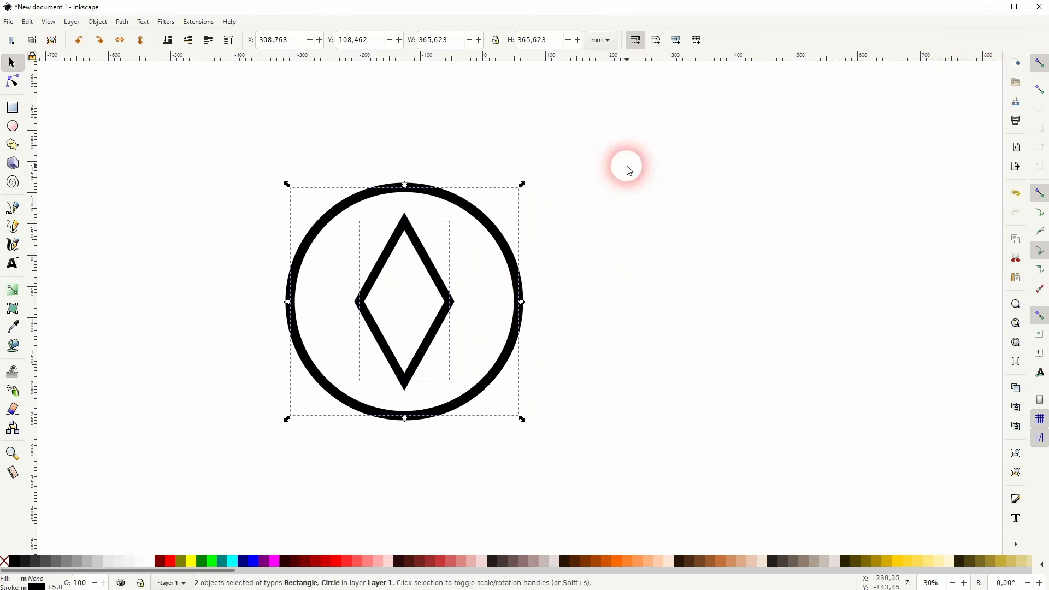
pyautogui.click(628, 170)
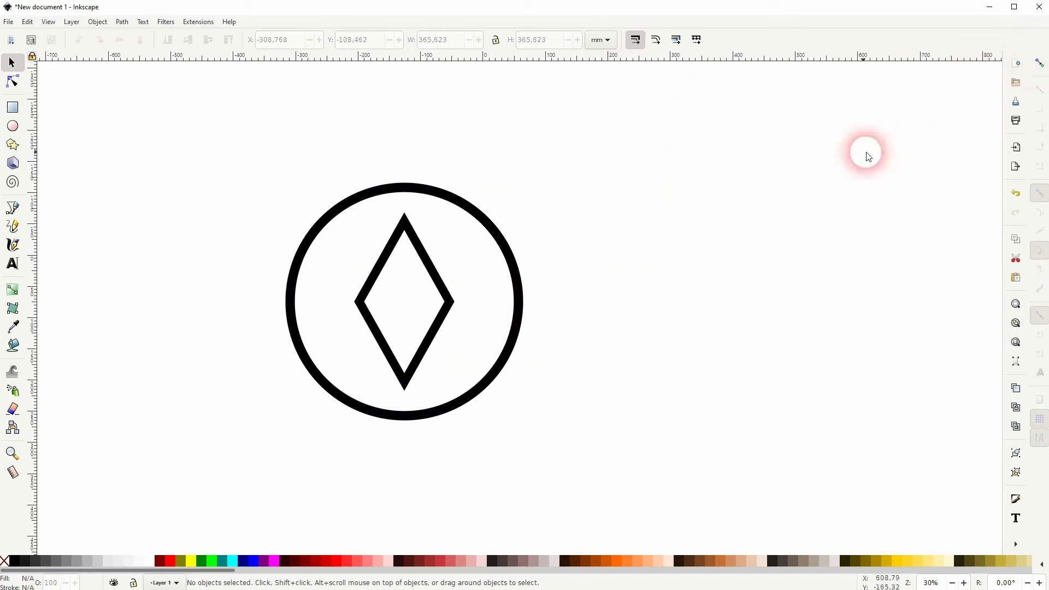
# - Enable snapping to object centers and rotation centers, and place a horizontal and a vertical guide through the shapes' common center
pyautogui.click(1039, 63)
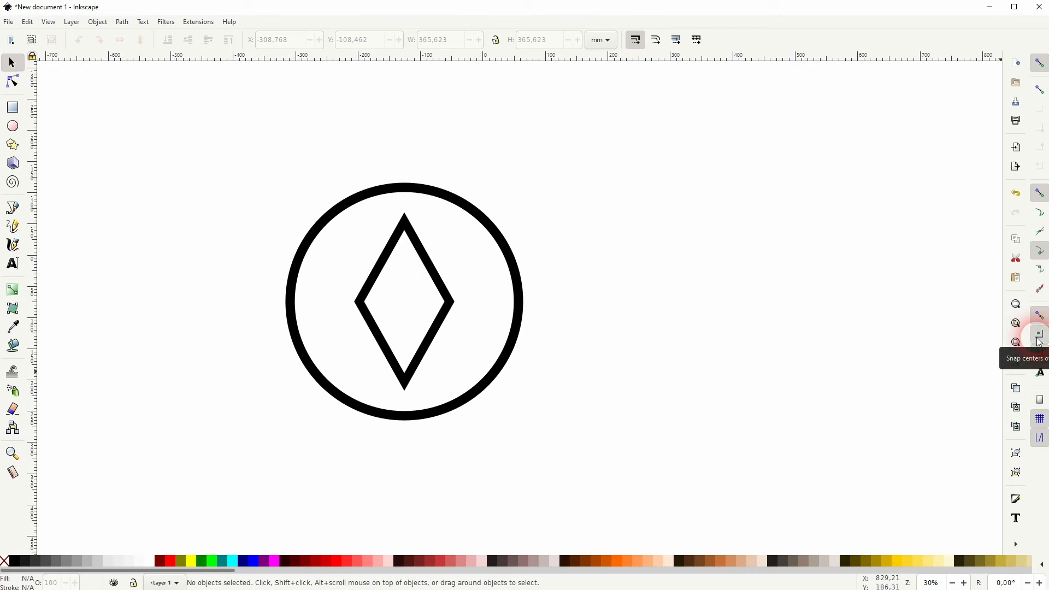
pyautogui.hotkey('ctrl', 'r')
pyautogui.hotkey('ctrl', 'r')
pyautogui.moveTo(397, 64); pyautogui.dragTo(405, 302)
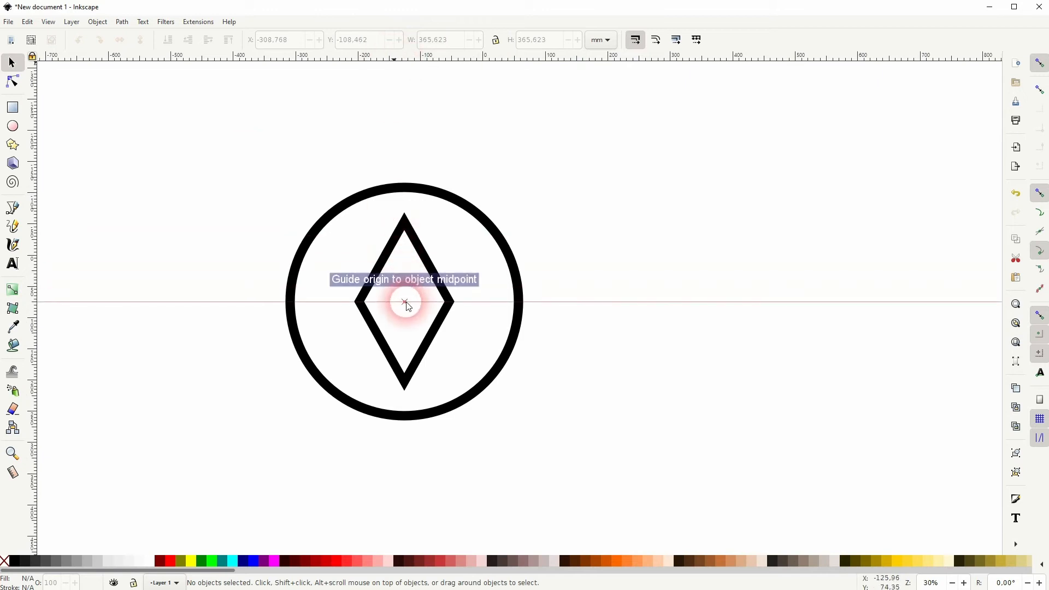
pyautogui.moveTo(33, 206); pyautogui.dragTo(411, 309)
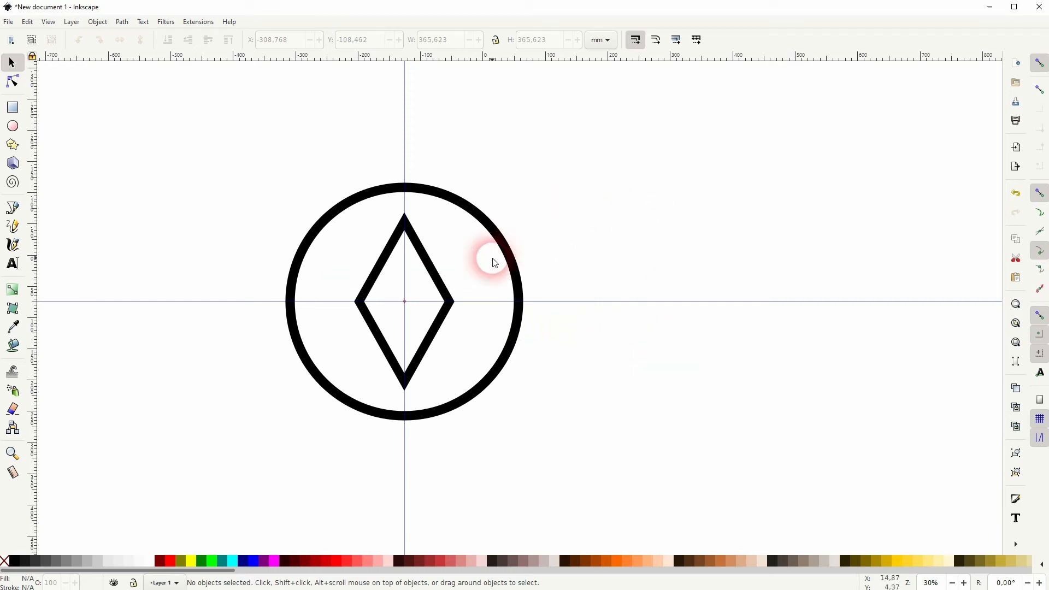
# - Shrink the diamond proportionally about its center to about 119 × 212 mm, keeping its stroke width unscaled
pyautogui.click(430, 267)
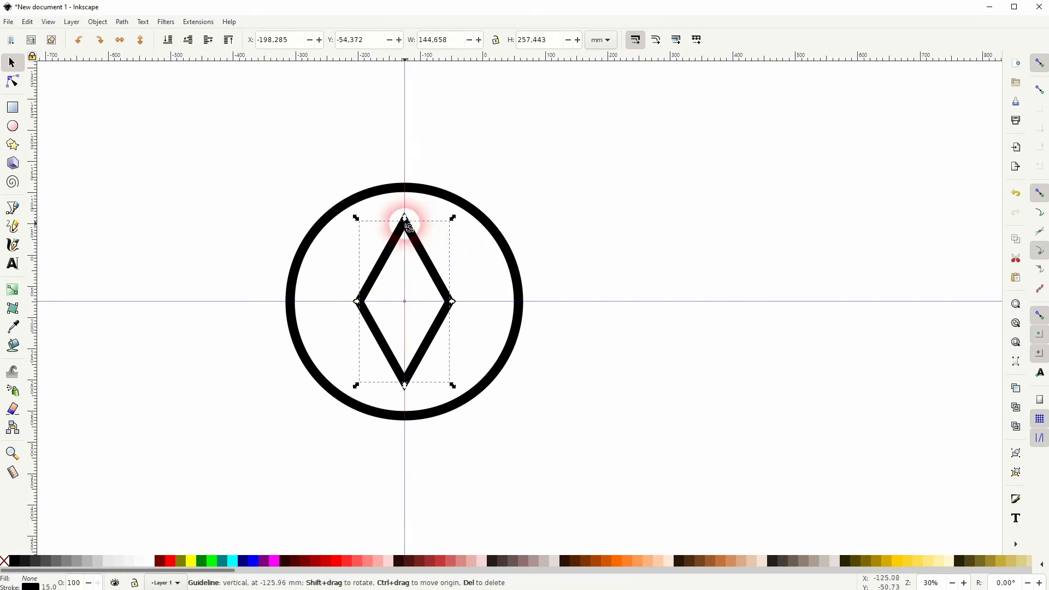
pyautogui.moveTo(406, 227); pyautogui.dragTo(458, 267)
pyautogui.hotkey('ctrl', 'z')
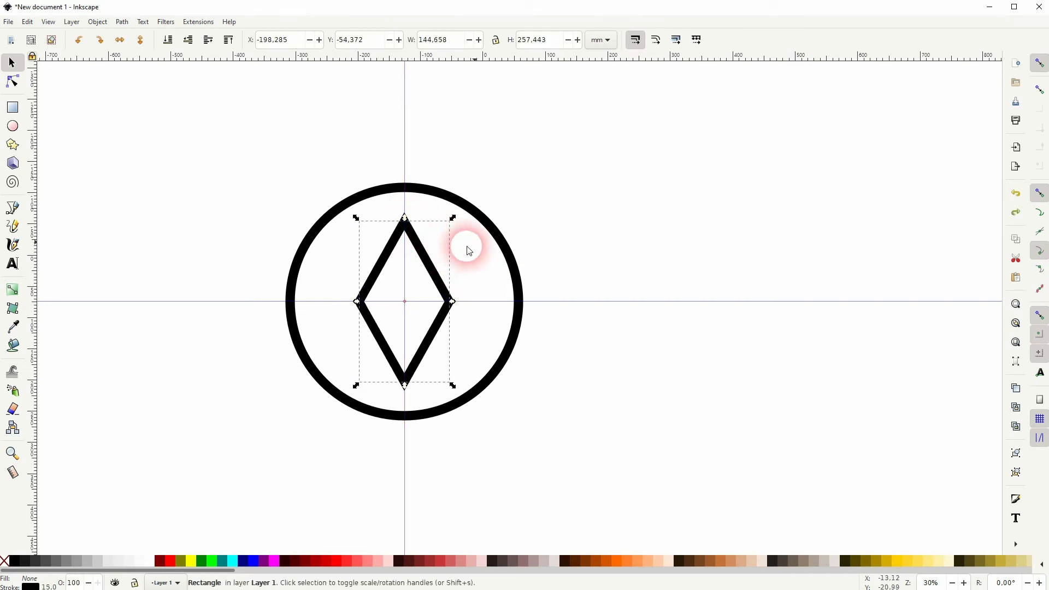
pyautogui.click(633, 49)
pyautogui.moveTo(405, 218); pyautogui.dragTo(405, 234)
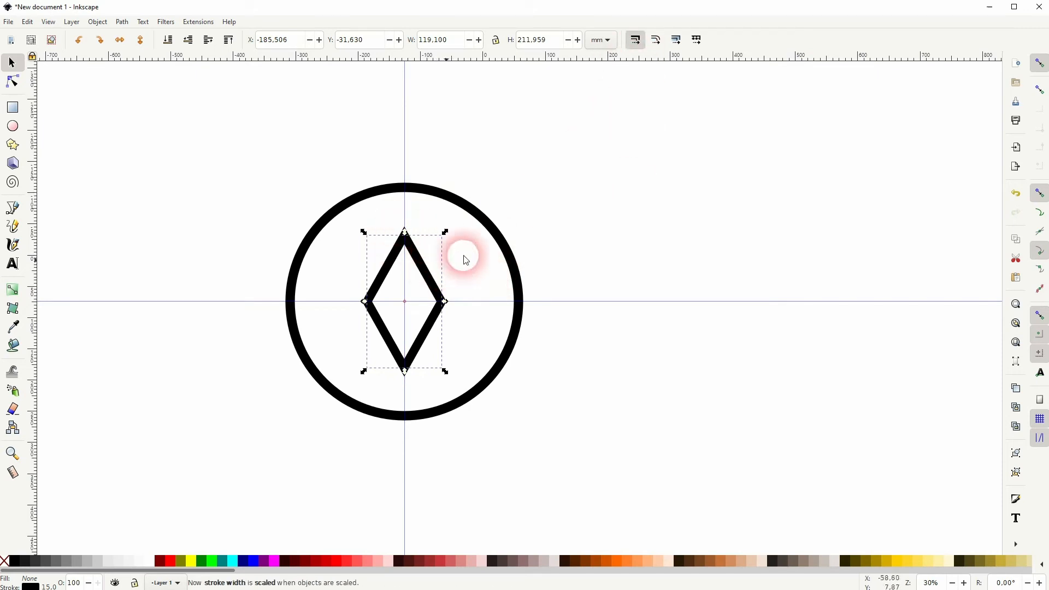
pyautogui.click(632, 206)
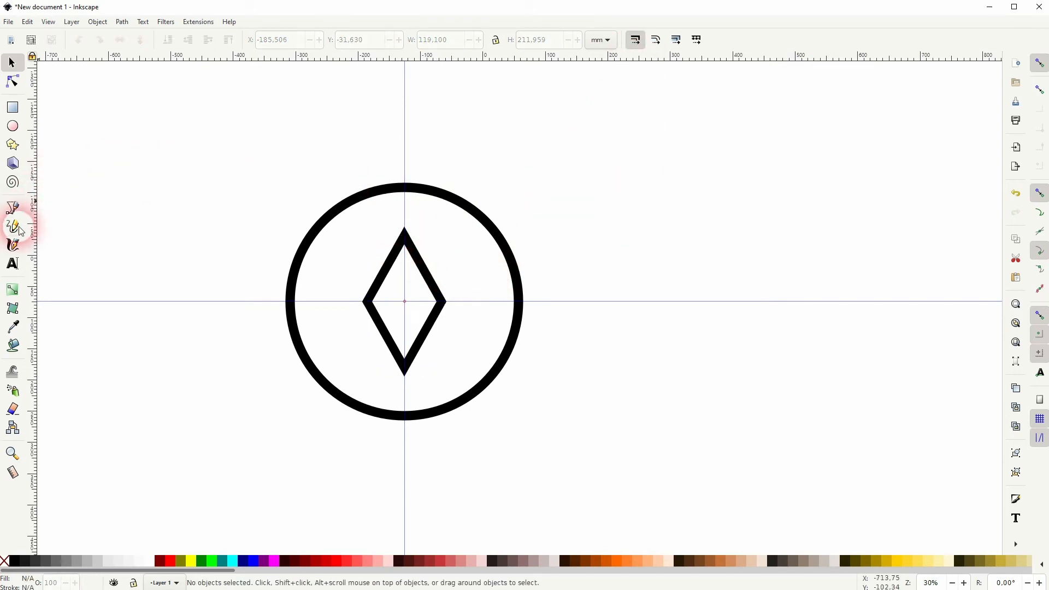
# - Draw a vertical line about 40 mm long with the Pen tool, from the circle's top inward along the vertical guide
pyautogui.click(12, 208)
pyautogui.click(404, 187)
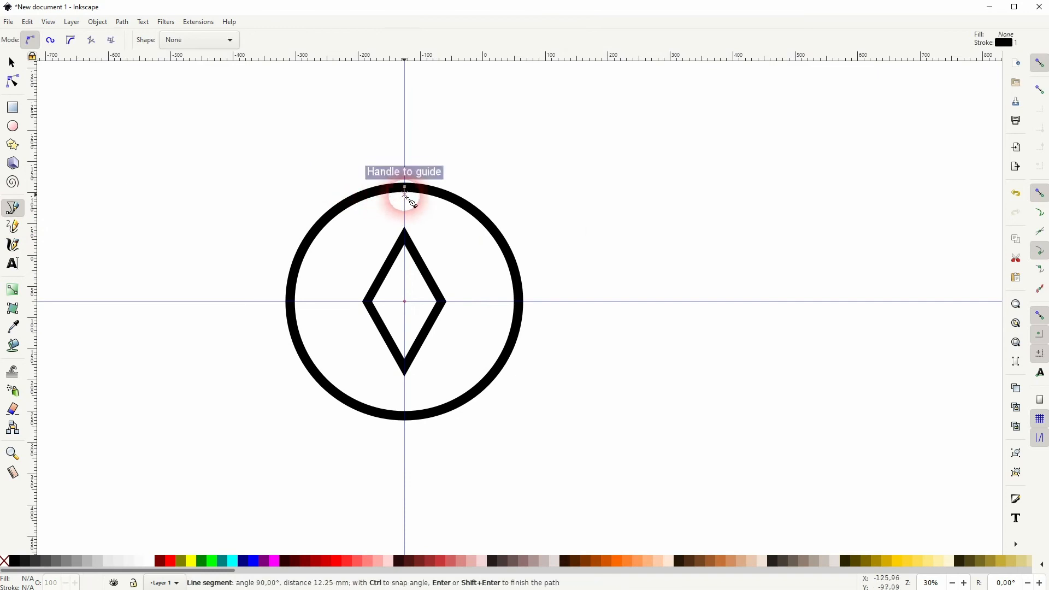
pyautogui.click(406, 217)
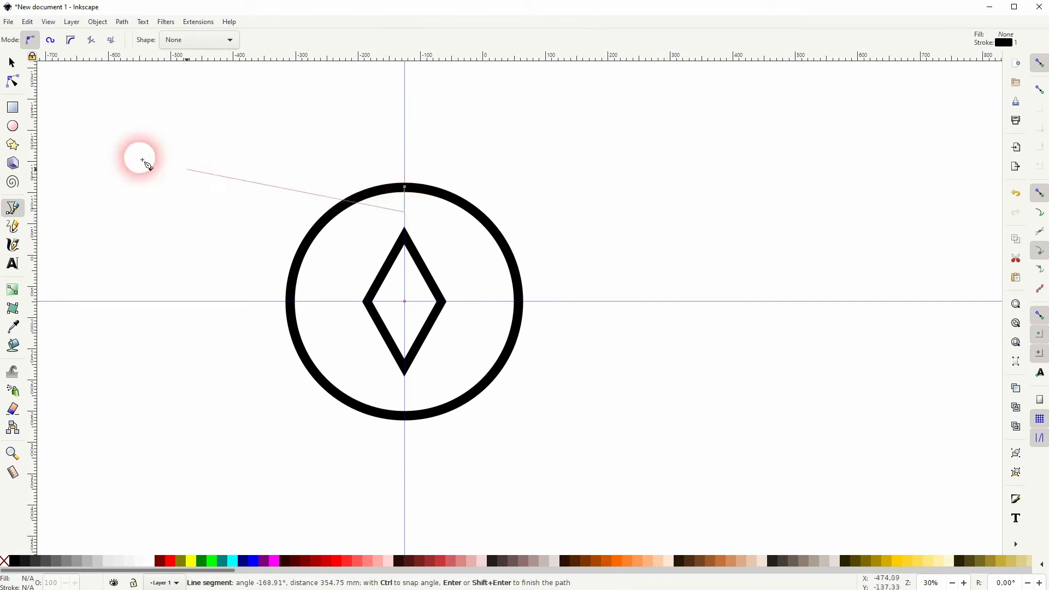
pyautogui.click(12, 62)
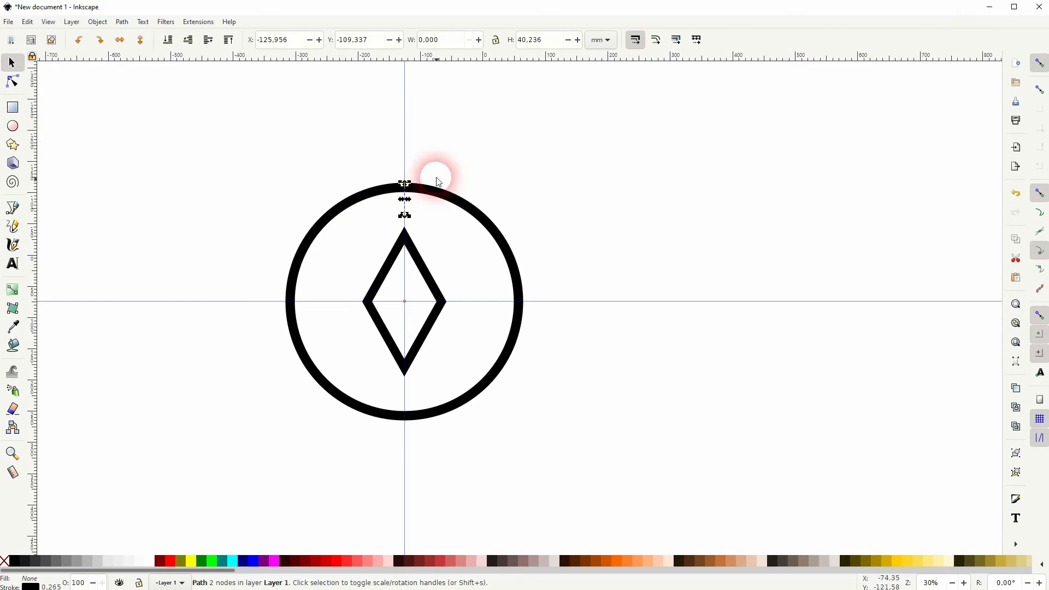
# - Set the short line's stroke width to 15 mm and give it round caps
pyautogui.click(101, 22)
pyautogui.click(116, 47)
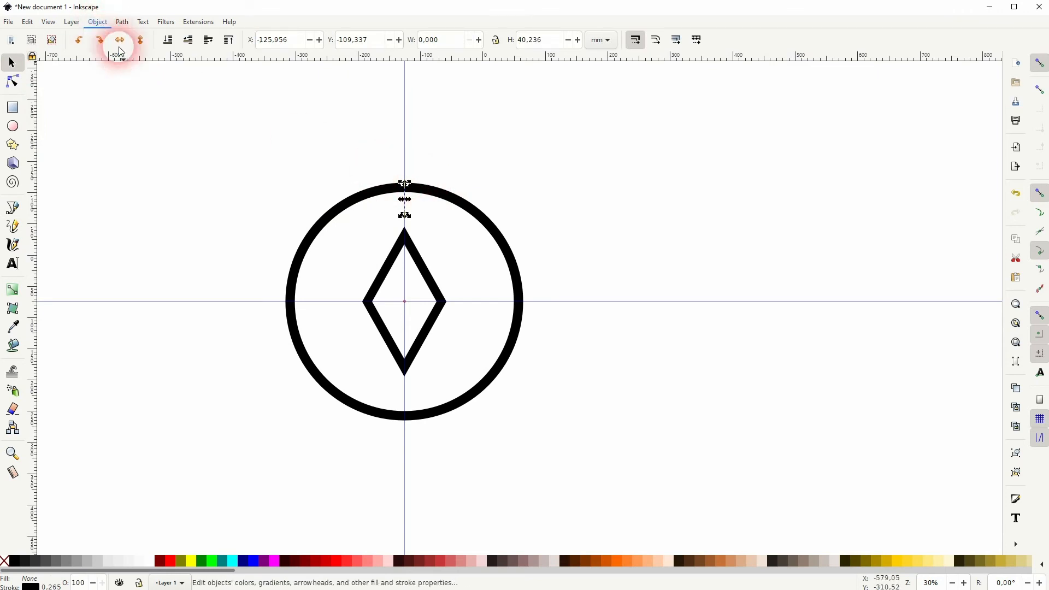
pyautogui.click(818, 107)
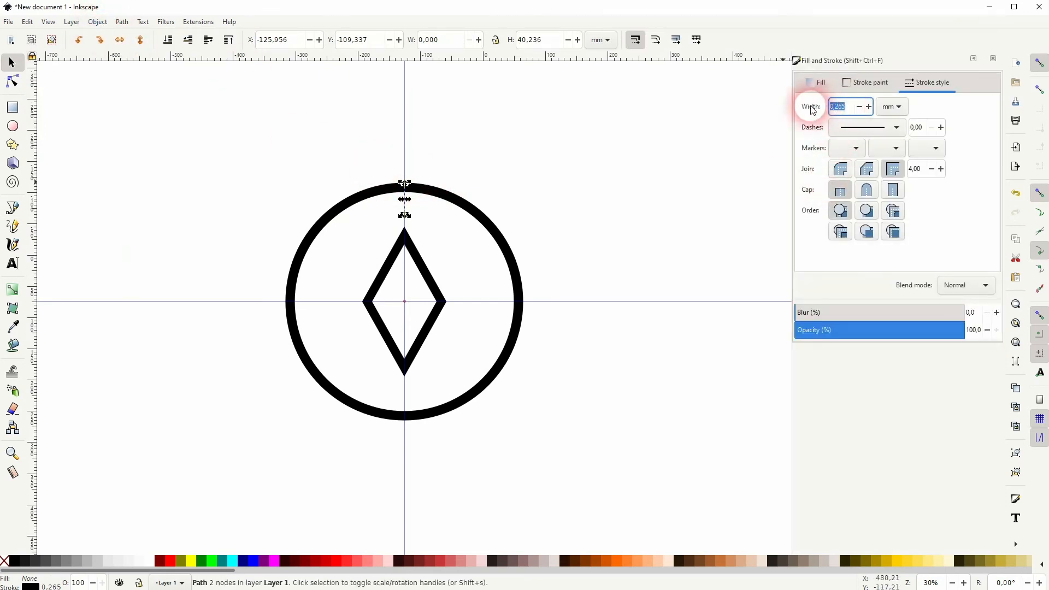
pyautogui.write('15')
pyautogui.press('Return')
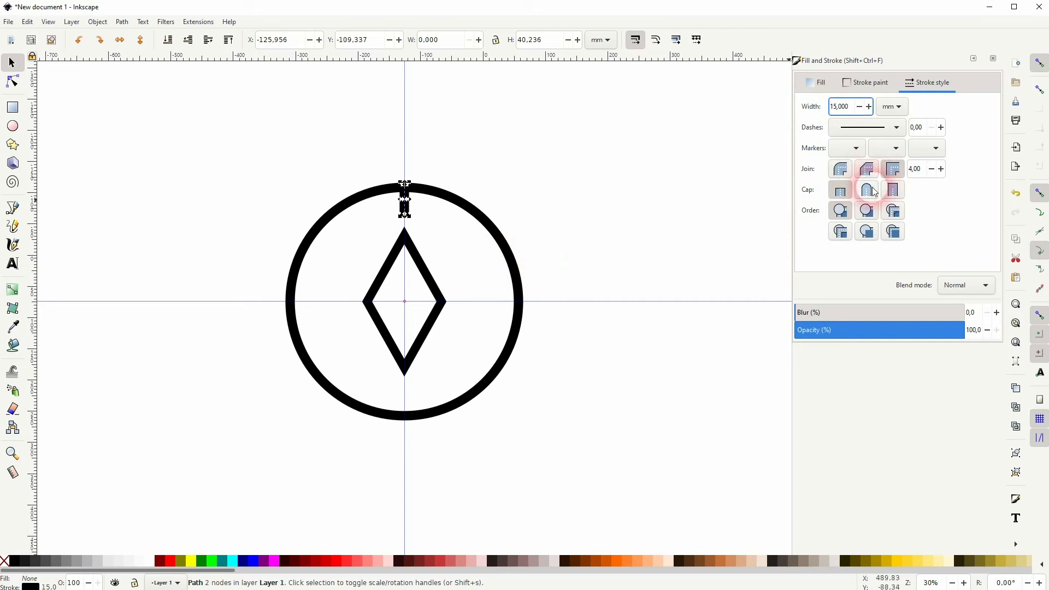
pyautogui.click(544, 234)
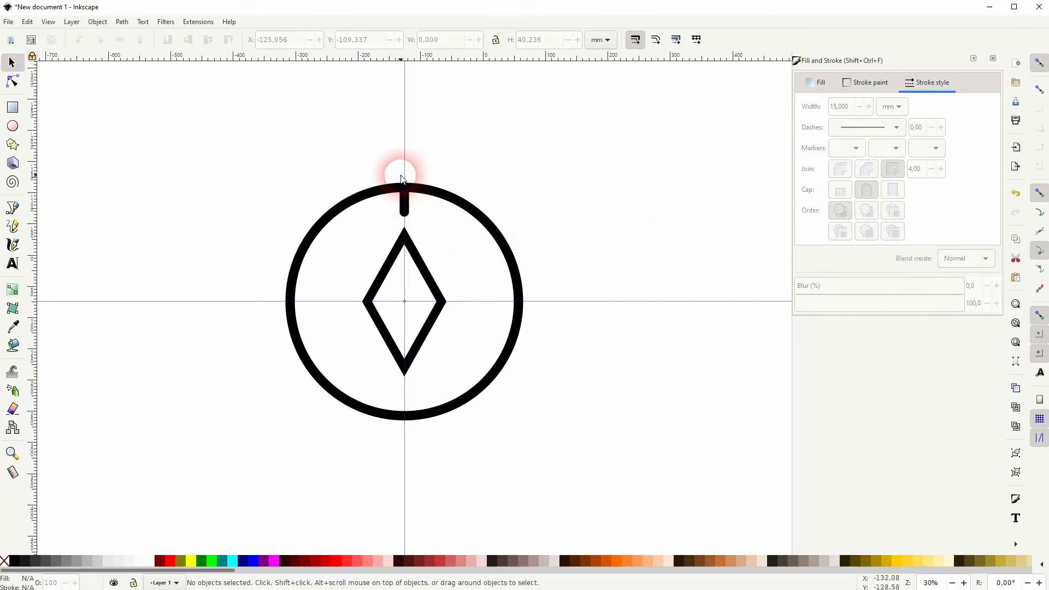
# - Shift the short line down about 4 mm so its upper end sits inside the circle's outline
pyautogui.keyDown('ctrl'); pyautogui.scroll(6, 419, 230); pyautogui.keyUp('ctrl')
pyautogui.moveTo(415, 349); pyautogui.dragTo(415, 369)
pyautogui.keyDown('ctrl'); pyautogui.scroll(-6, 433, 378); pyautogui.keyUp('ctrl')
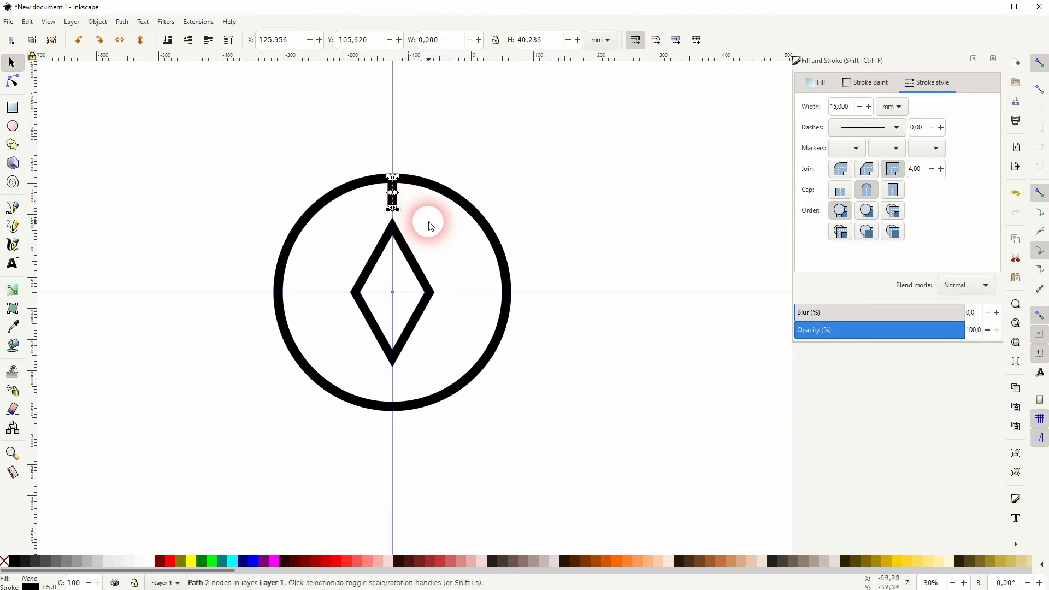
# - Duplicate the short line and rotate the copy together with the circle 90° clockwise to the circle's right side
pyautogui.keyDown('shift'); pyautogui.click(483, 224); pyautogui.keyUp('shift')
pyautogui.click(480, 218)
pyautogui.moveTo(511, 175); pyautogui.dragTo(556, 459)
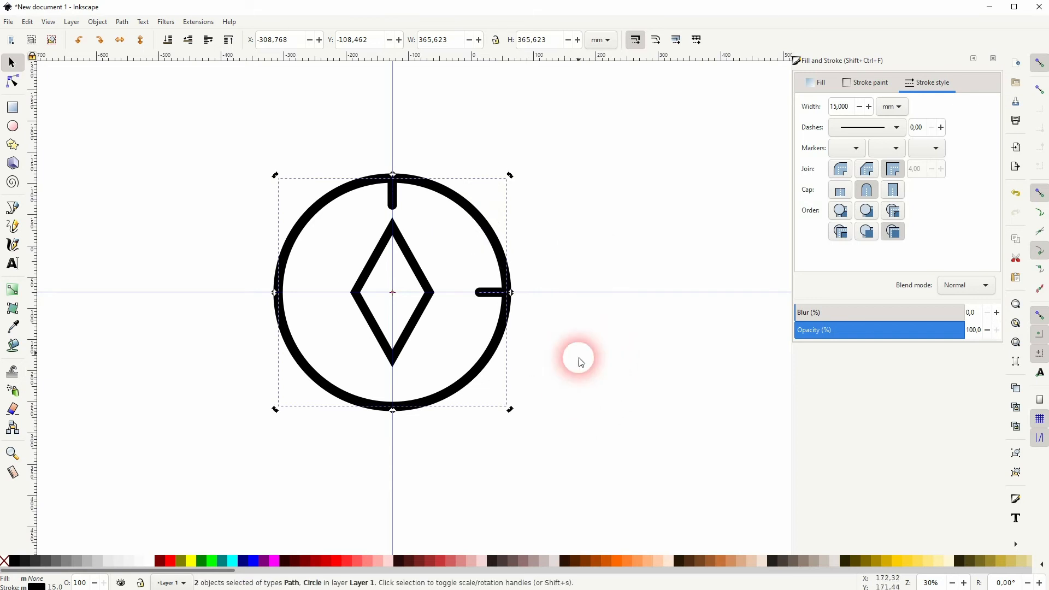
# - Duplicate the right tick mark and rotate the copy together with the circle 90° clockwise to the circle's bottom
pyautogui.click(519, 308)
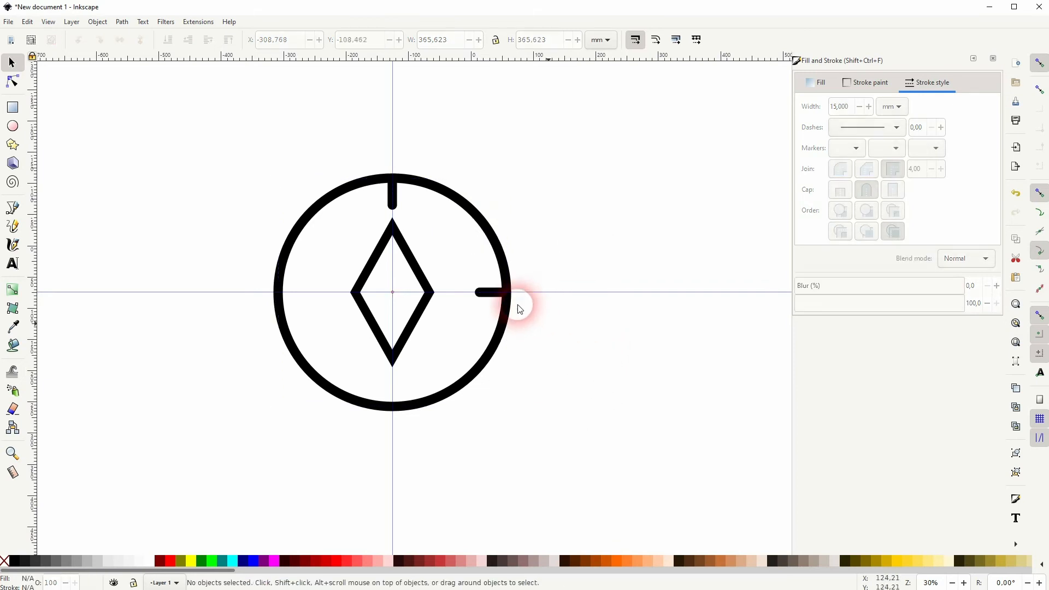
pyautogui.click(488, 295)
pyautogui.keyDown('shift'); pyautogui.click(498, 349); pyautogui.keyUp('shift')
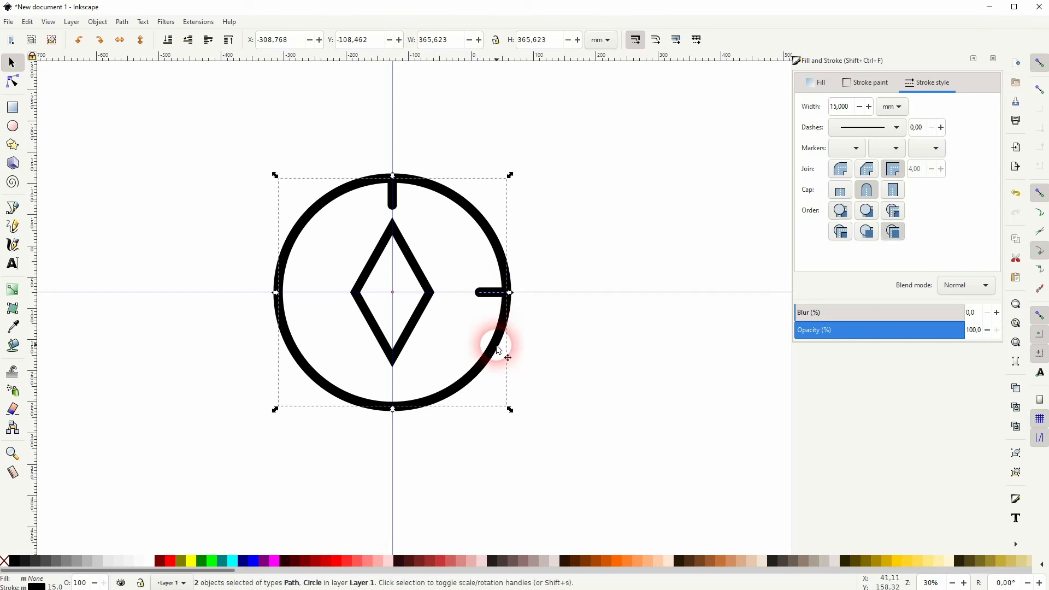
pyautogui.click(495, 350)
pyautogui.moveTo(510, 409)
pyautogui.mouseDown()
pyautogui.moveTo(311, 485)
pyautogui.moveTo(244, 490)
pyautogui.moveTo(218, 475)
pyautogui.mouseUp()
pyautogui.click(356, 473)
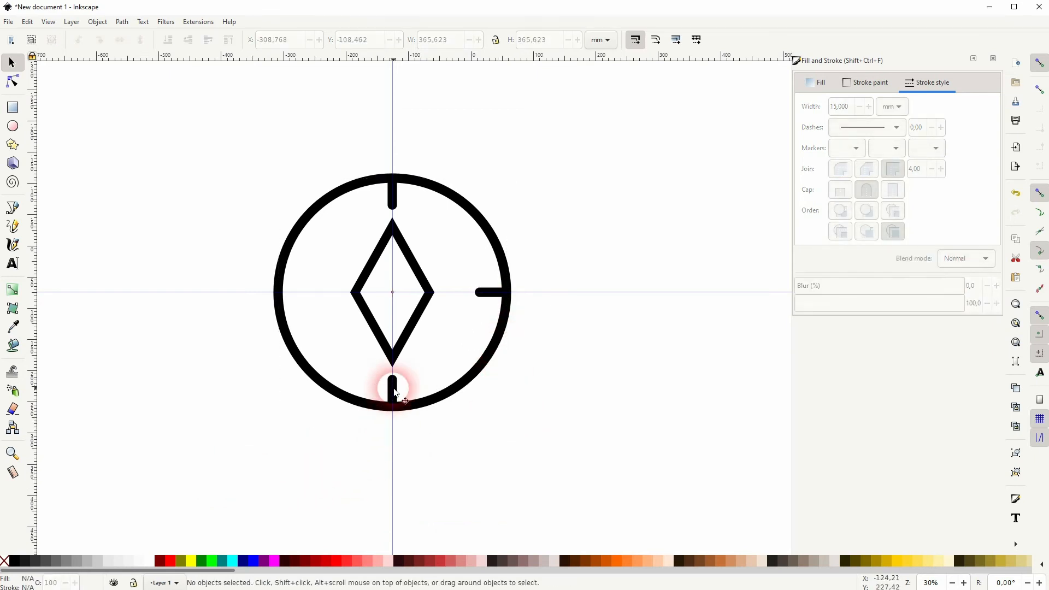
# - Duplicate the bottom tick mark and rotate the copy together with the circle 90° clockwise to the circle's left side
pyautogui.click(391, 388)
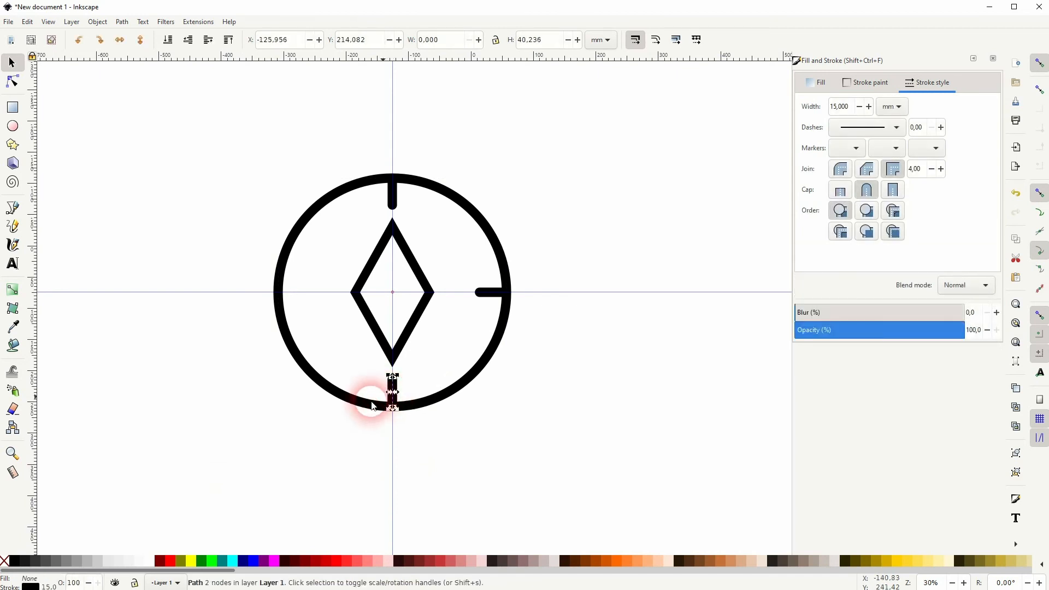
pyautogui.keyDown('shift'); pyautogui.click(355, 404); pyautogui.keyUp('shift')
pyautogui.click(355, 405)
pyautogui.moveTo(275, 409)
pyautogui.mouseDown()
pyautogui.moveTo(150, 206)
pyautogui.moveTo(175, 112)
pyautogui.mouseUp()
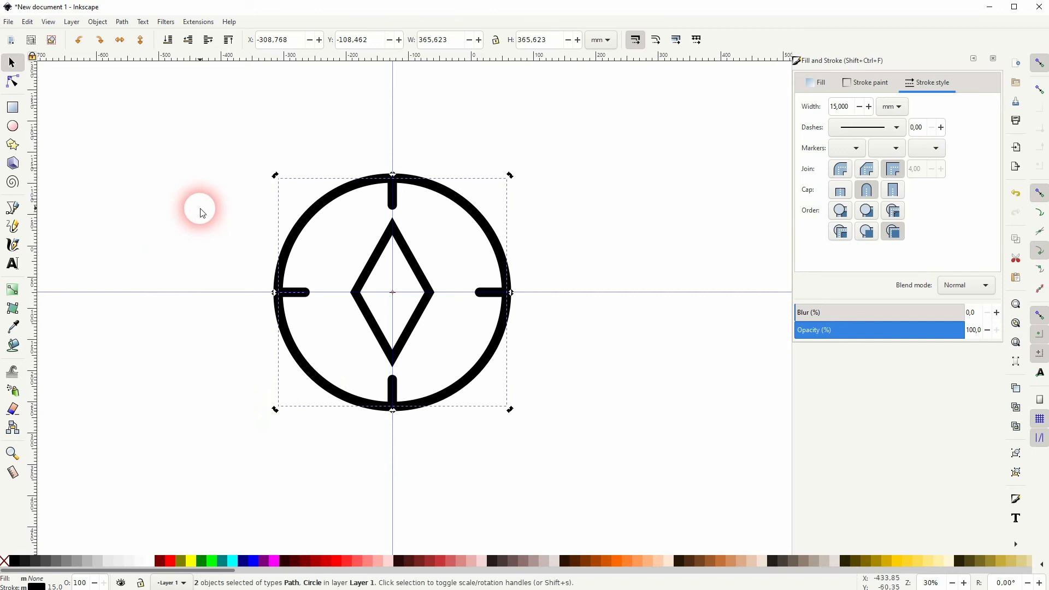
pyautogui.click(466, 247)
# - Try rotating the diamond needle 45° clockwise about its center
pyautogui.click(415, 271)
pyautogui.click(412, 267)
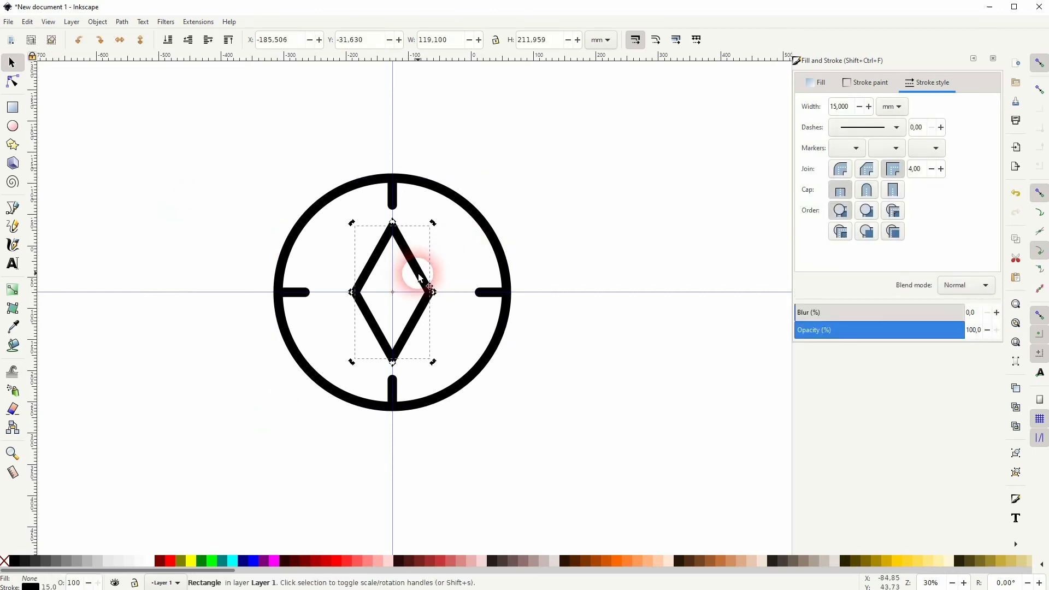
pyautogui.moveTo(434, 225); pyautogui.dragTo(479, 272)
pyautogui.click(599, 213)
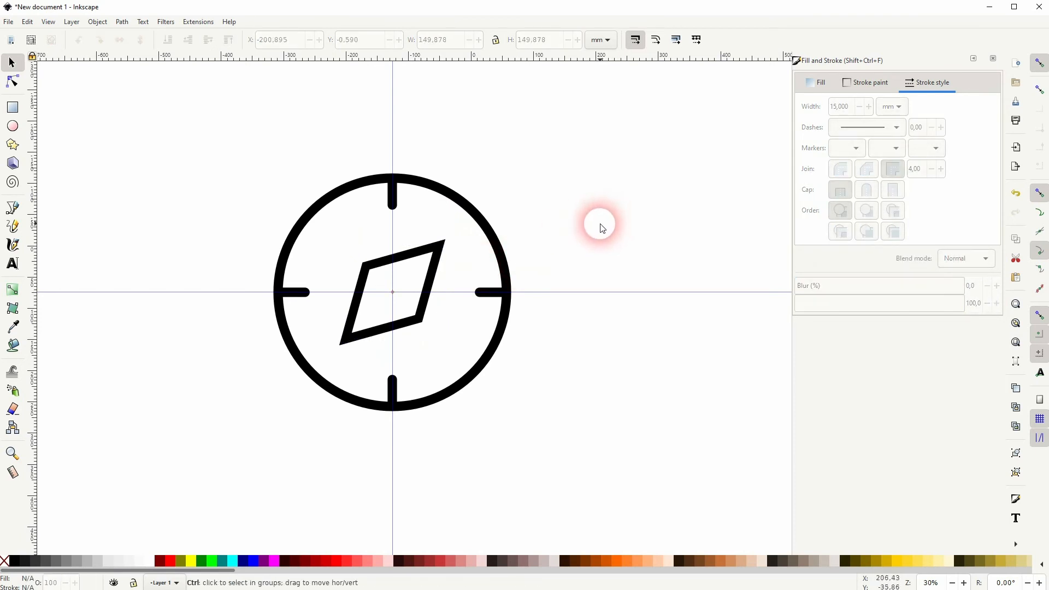
# - Try scaling the tilted diamond down slightly about its center, and undo both the scaling and the rotation
pyautogui.scroll(-1, 591, 224)
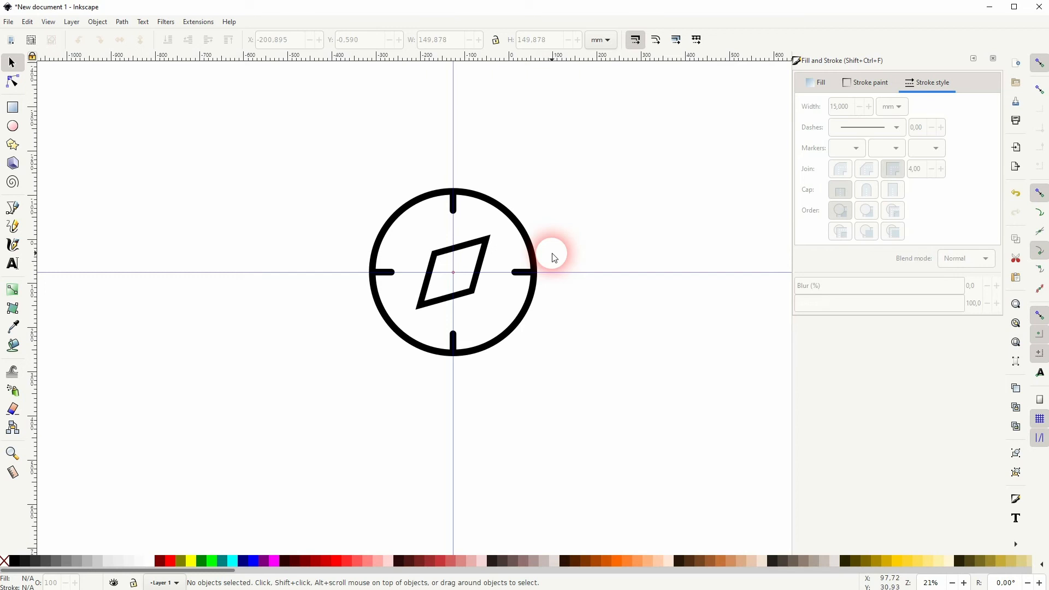
pyautogui.click(485, 248)
pyautogui.moveTo(489, 240); pyautogui.dragTo(491, 241)
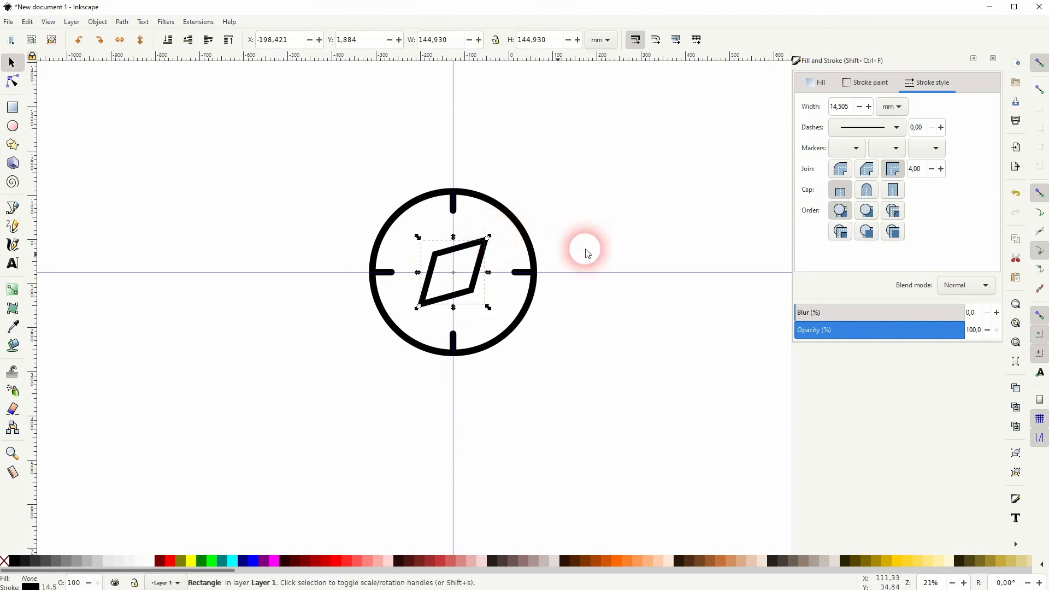
pyautogui.hotkey('ctrl', 'z')
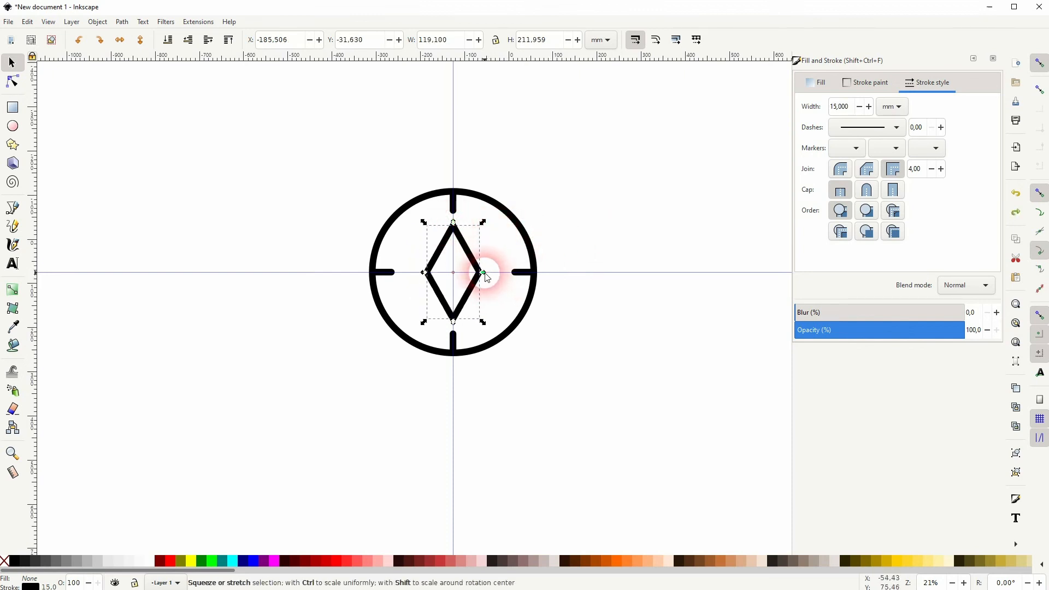
# - Shrink the upright diamond about its center to about 89 mm wide and 180 mm tall, and set its stroke width to 15 mm
pyautogui.moveTo(485, 275); pyautogui.dragTo(474, 276)
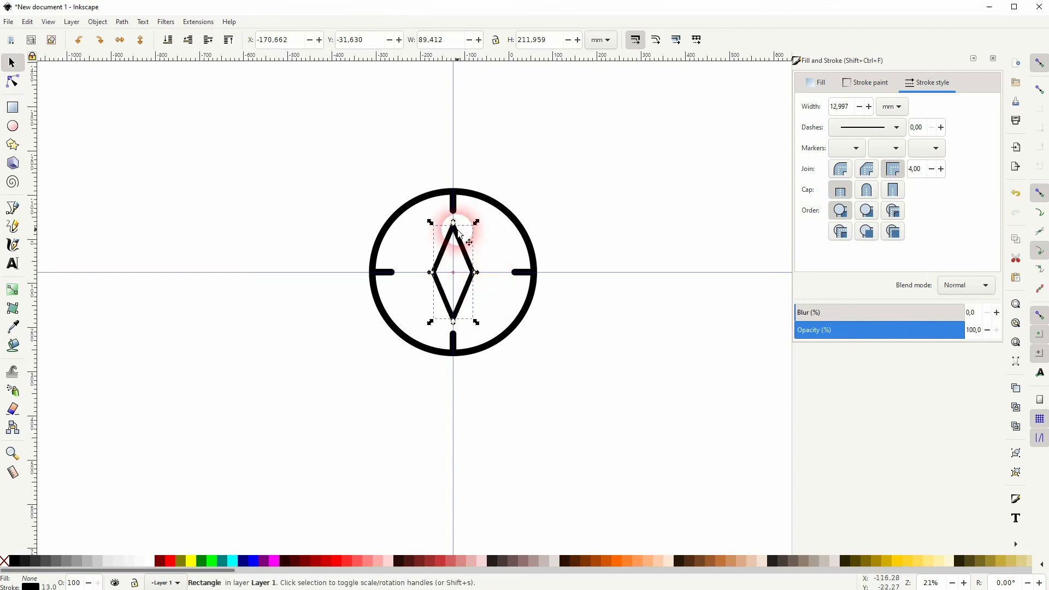
pyautogui.moveTo(453, 225); pyautogui.dragTo(453, 237)
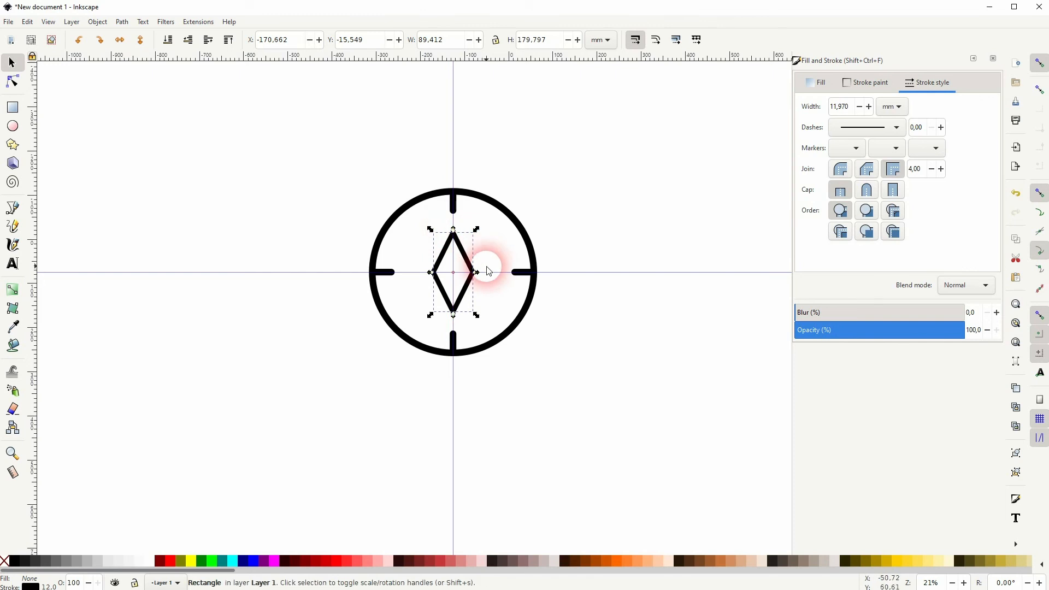
pyautogui.click(839, 107)
pyautogui.click(815, 111)
pyautogui.write('15')
pyautogui.press('Return')
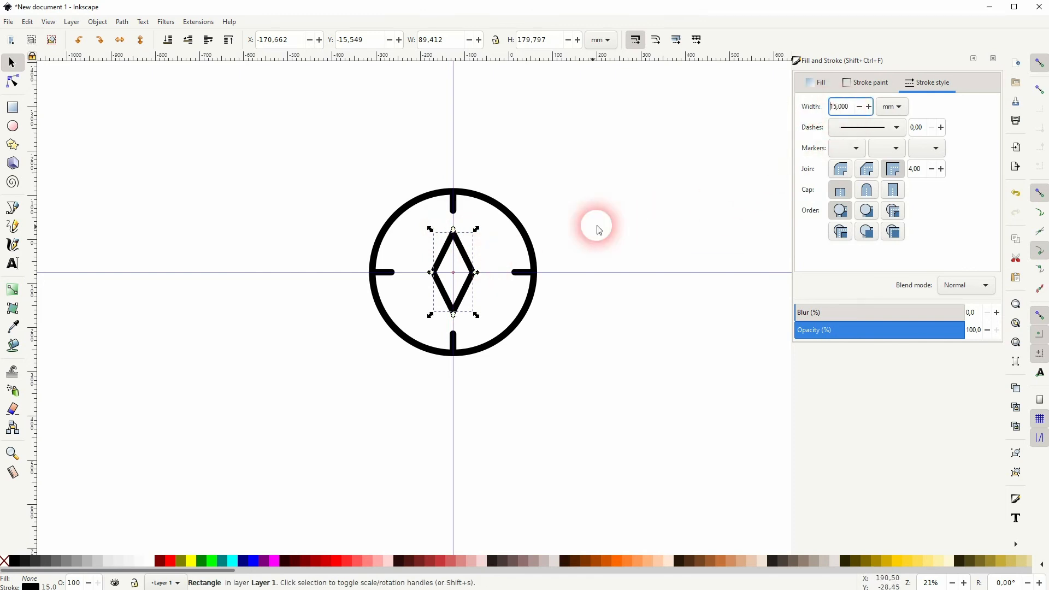
# - Rotate the resized diamond needle 45° clockwise about its center
pyautogui.click(462, 249)
pyautogui.moveTo(476, 230); pyautogui.dragTo(511, 255)
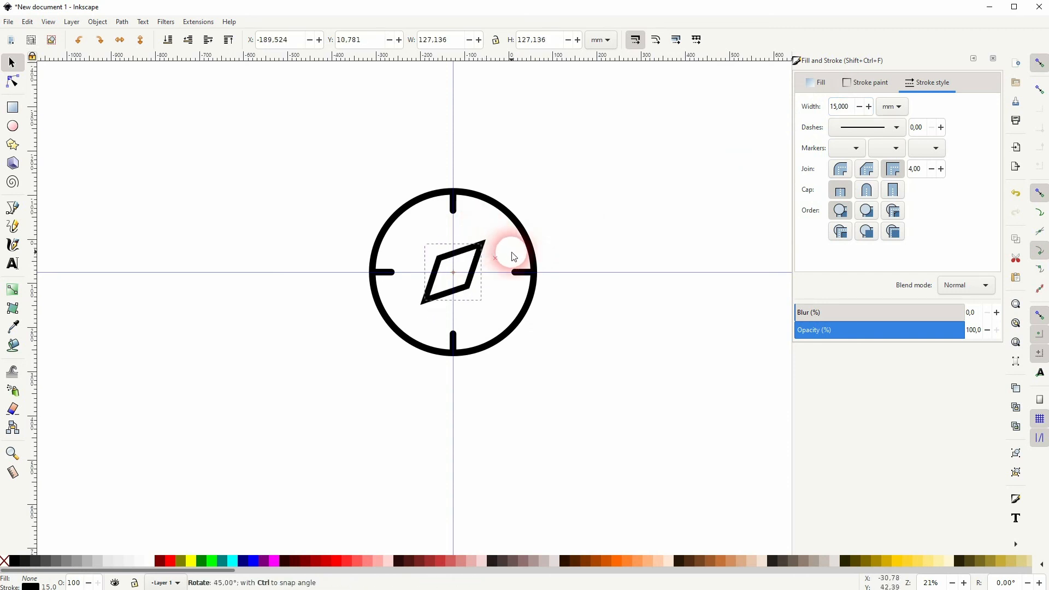
pyautogui.click(607, 223)
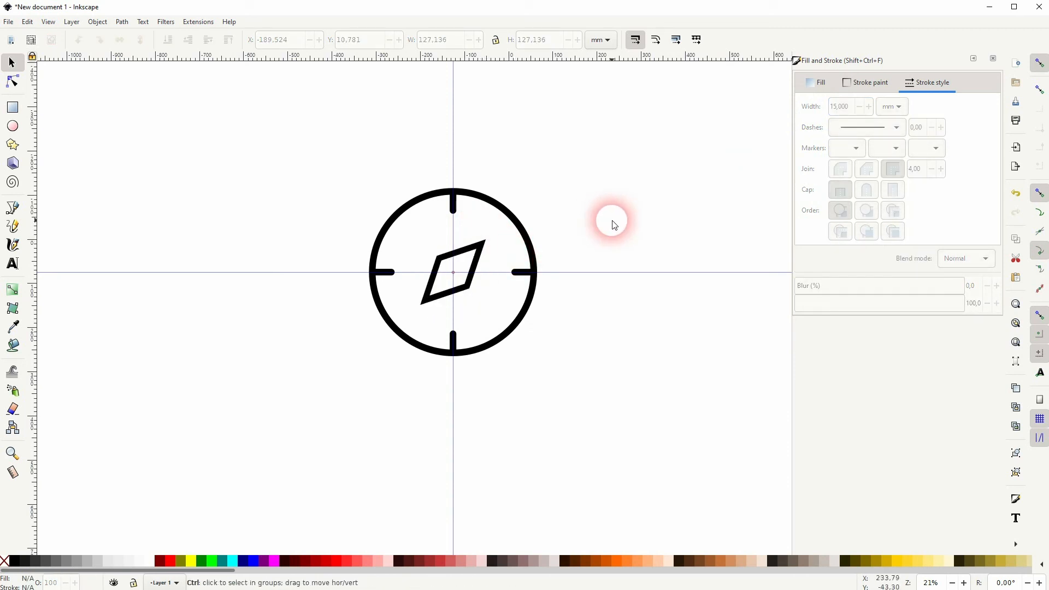
# - Group all the compass icon's objects, delete all guides and select the group
pyautogui.hotkey('ctrl', 'a')
pyautogui.hotkey('ctrl', 'g')
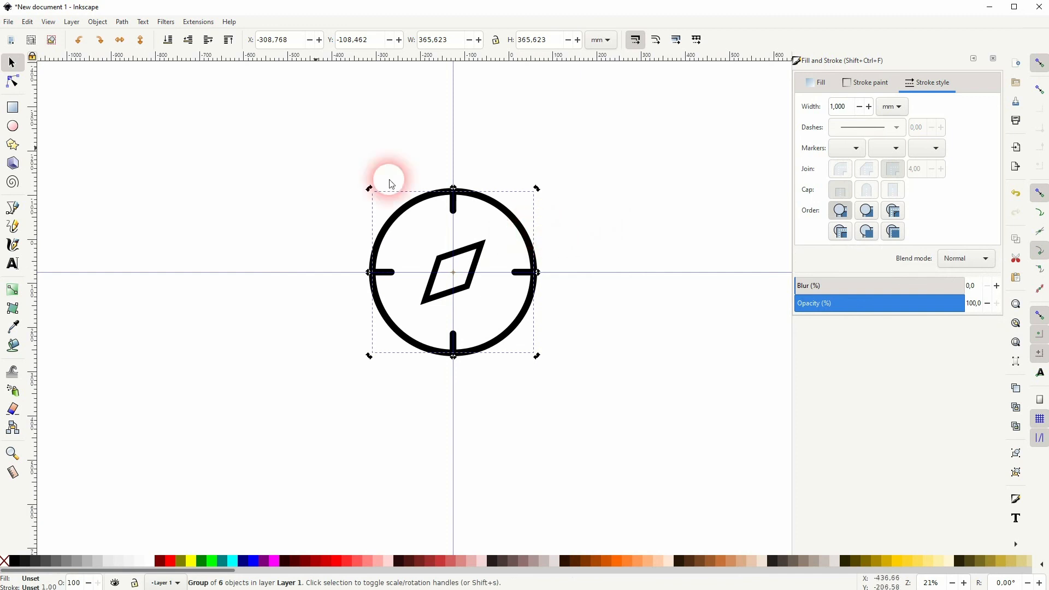
pyautogui.click(32, 24)
pyautogui.click(86, 326)
pyautogui.click(639, 278)
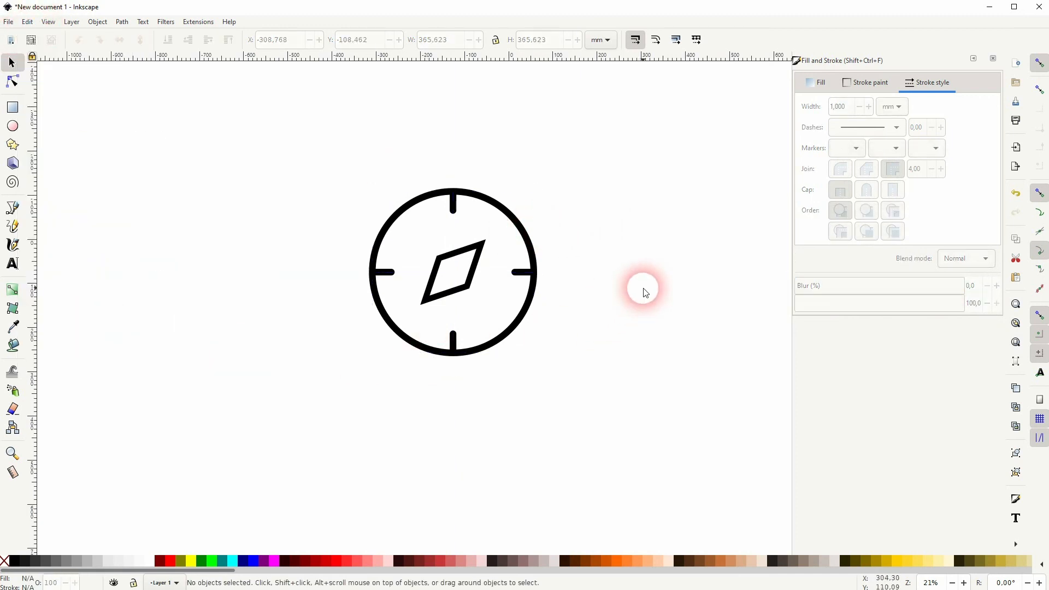
pyautogui.click(472, 282)
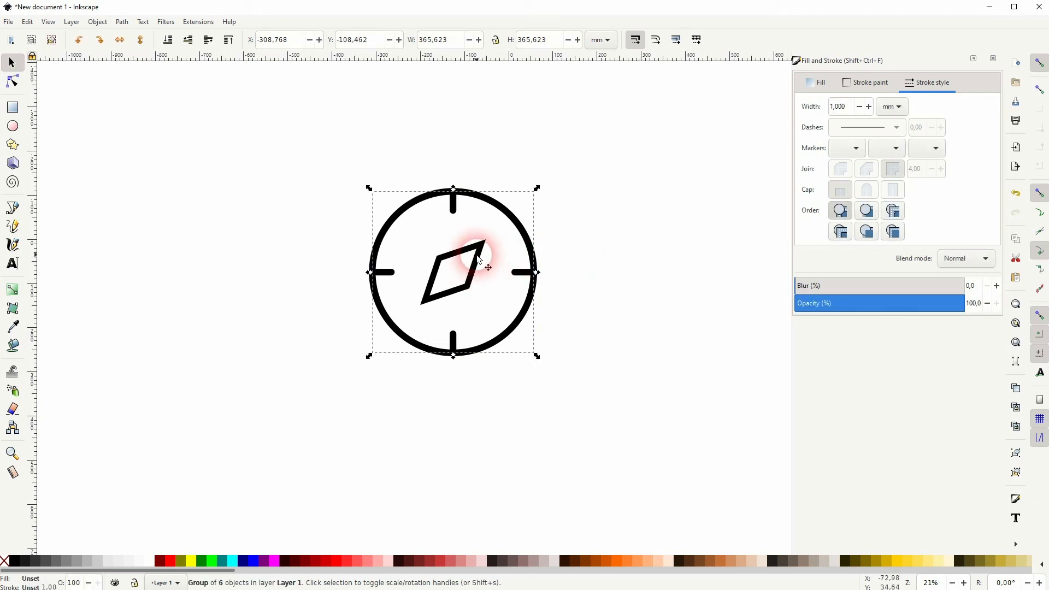